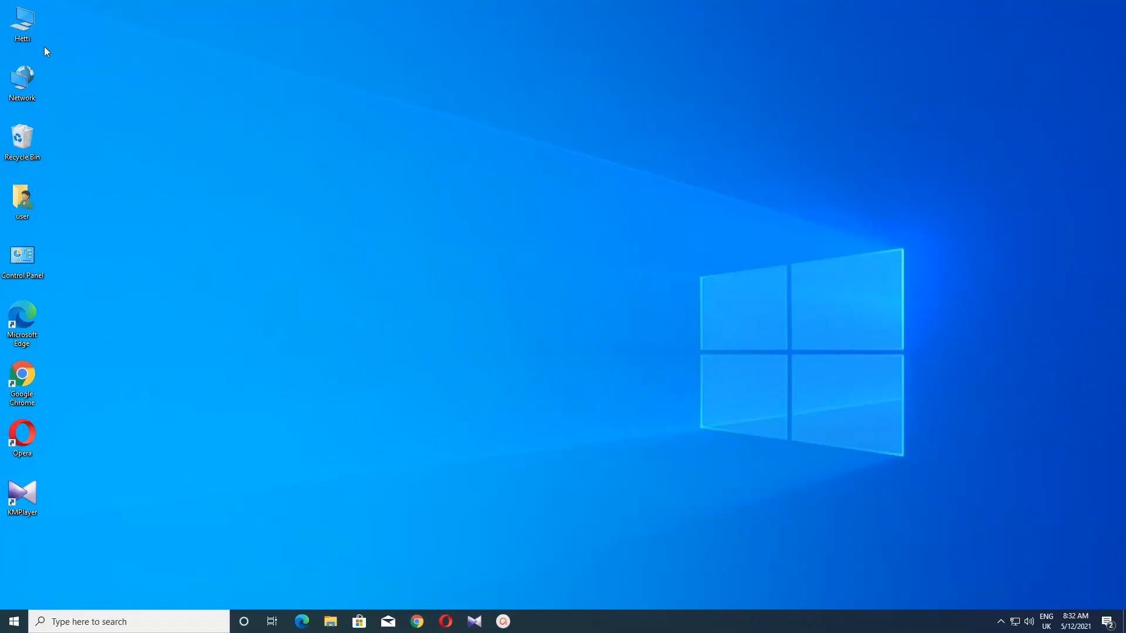
- View the disk layout in Disk Management through the computer's Manage option, and close the open windows
double_click(23, 24)
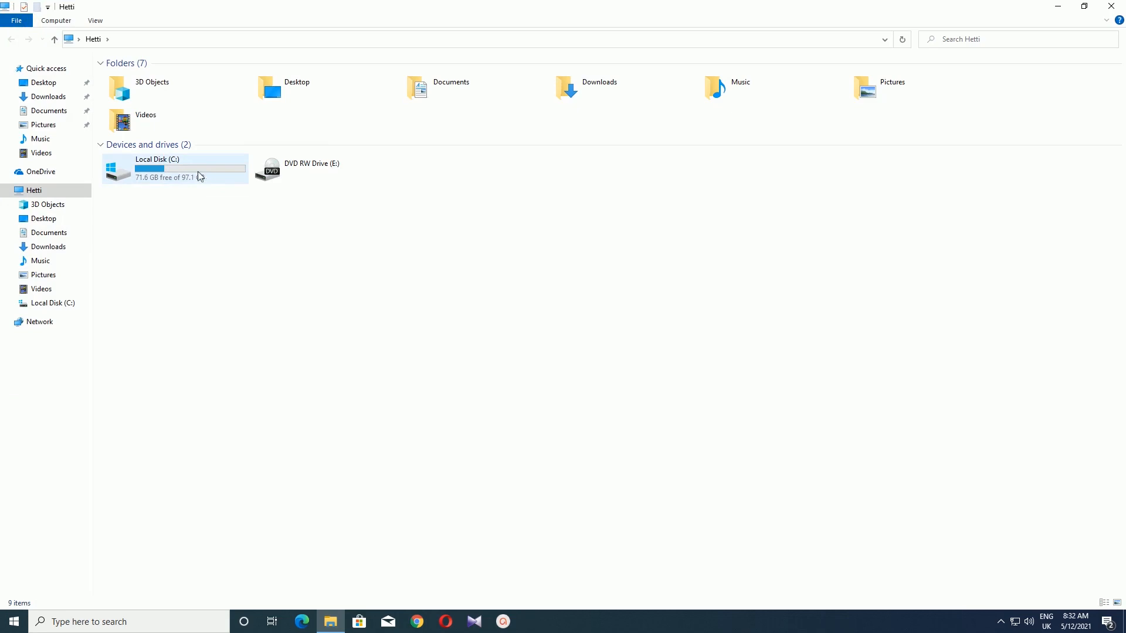
mouse_move(176, 178)
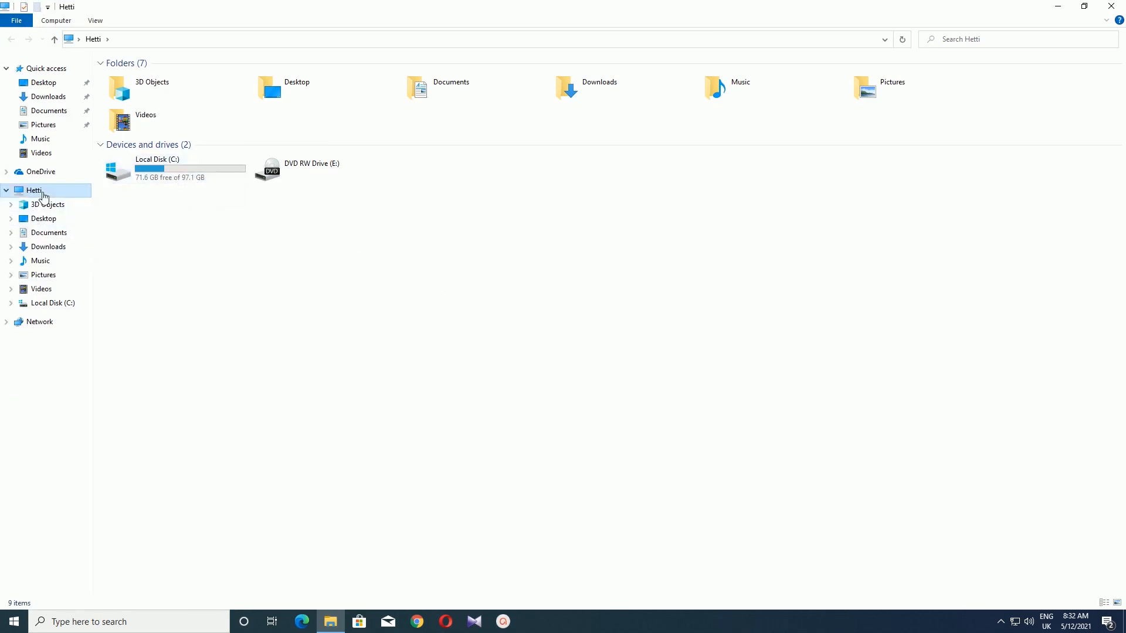
right_click(41, 194)
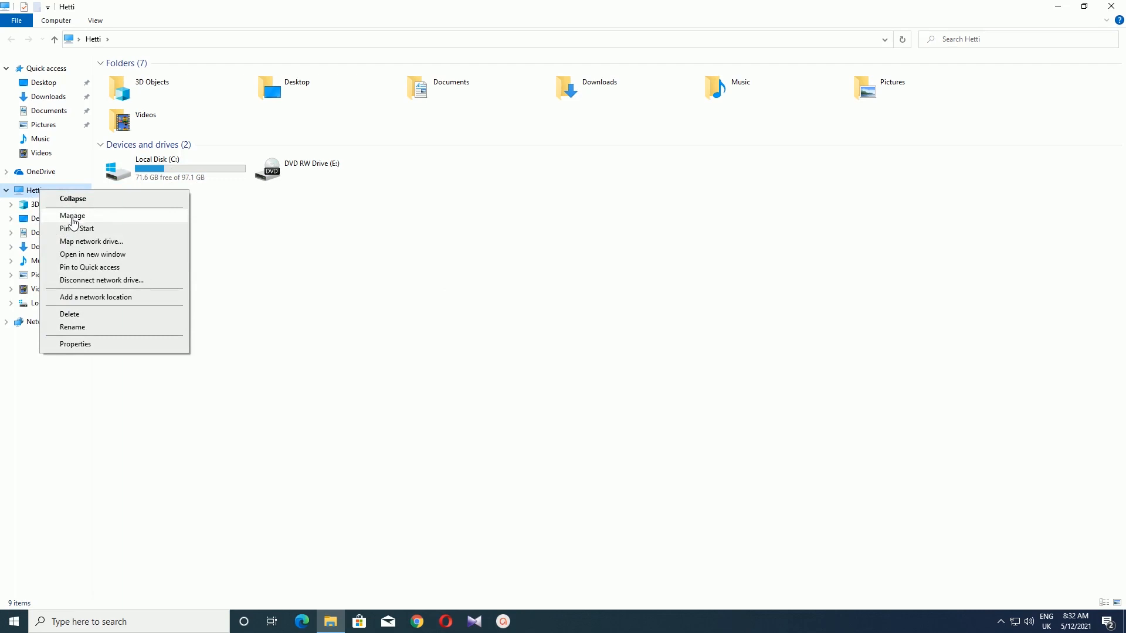
click(73, 218)
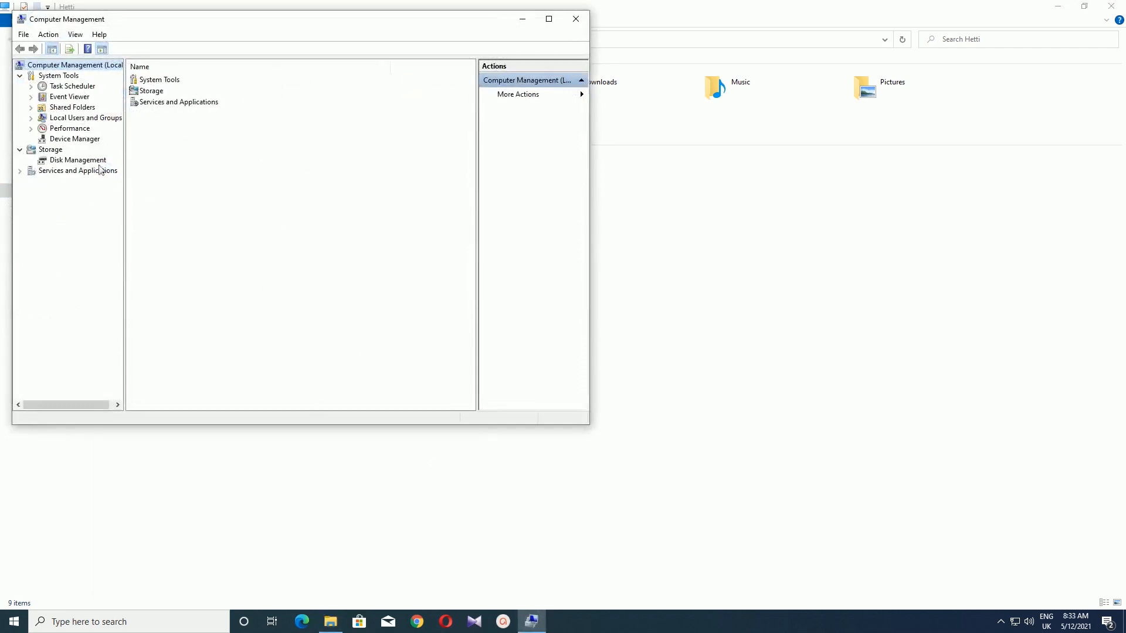
click(75, 162)
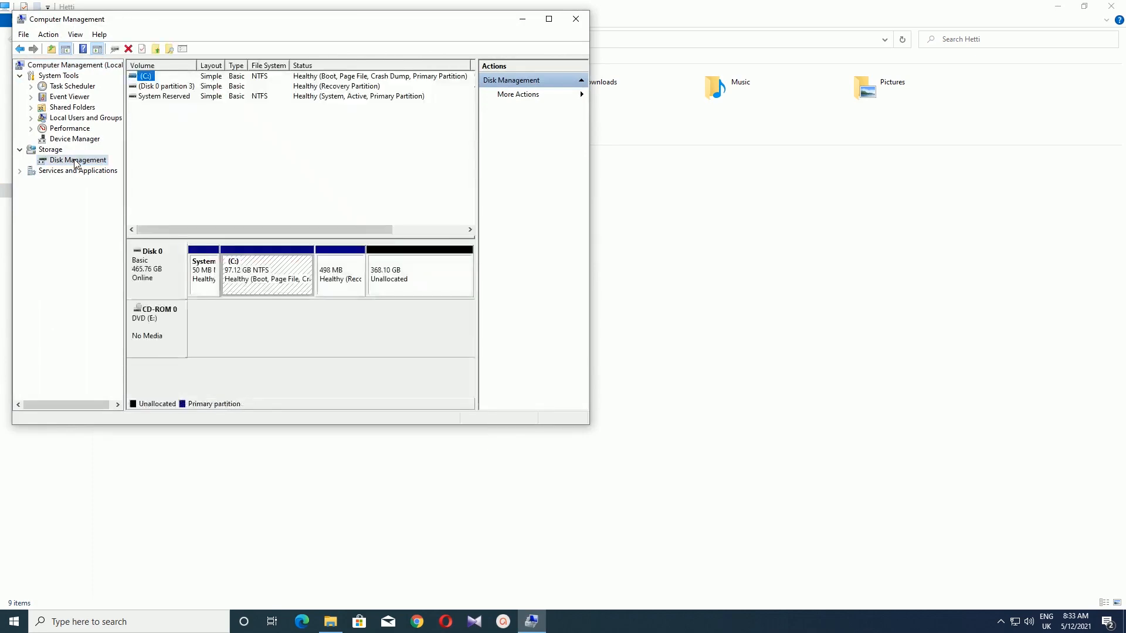
click(549, 19)
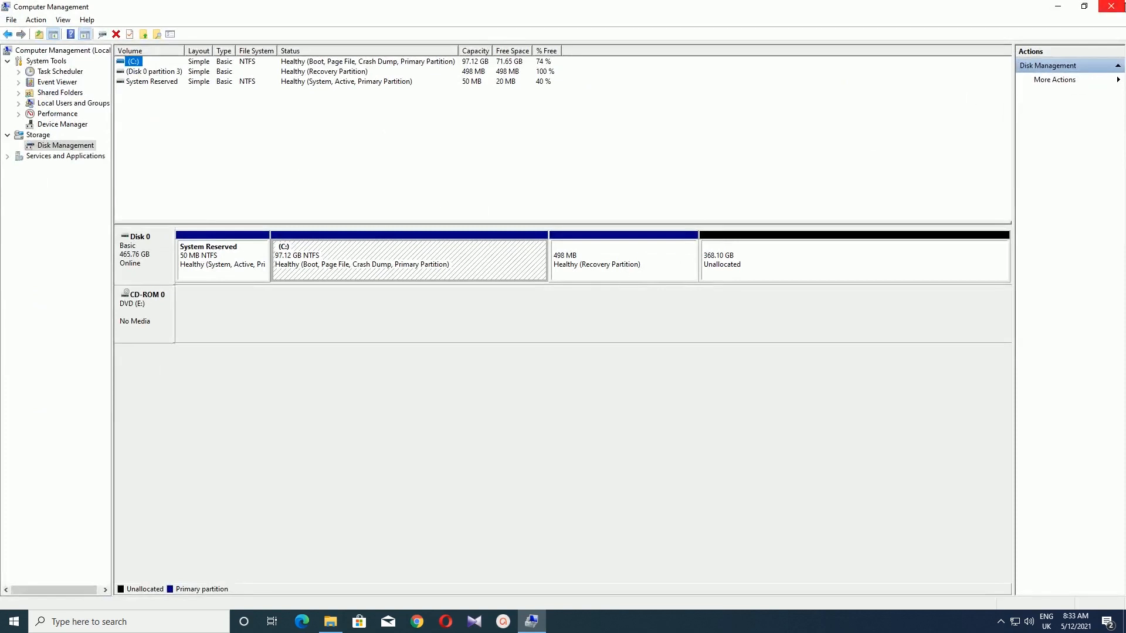
click(1111, 6)
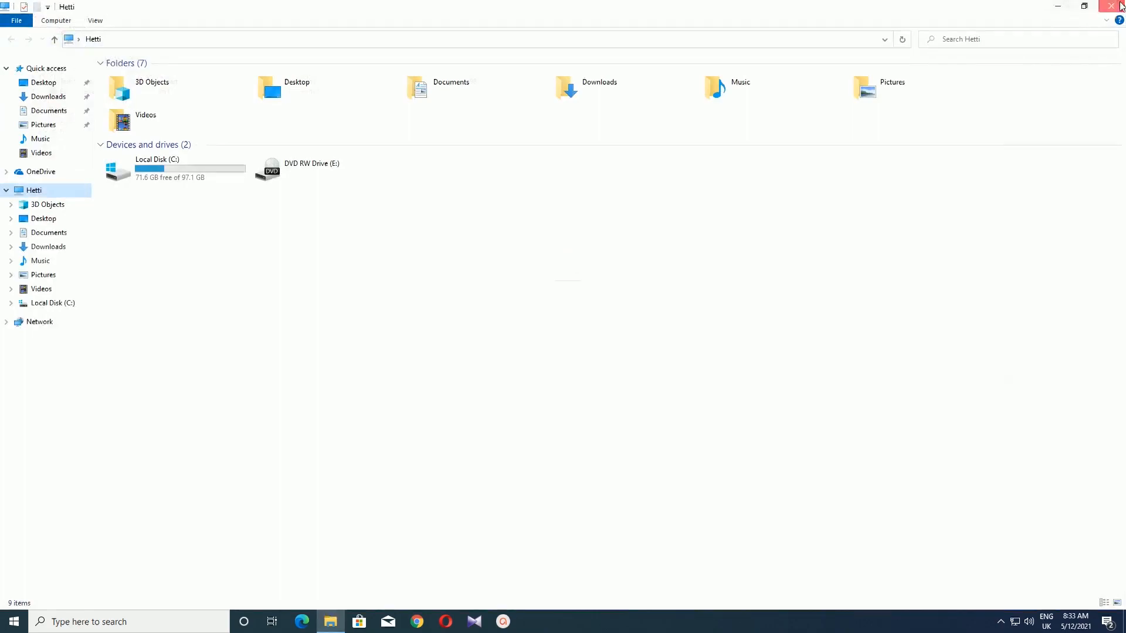
click(1119, 6)
- Search Windows for "create", open Create and format hard disk partitions, and maximize the Disk Management window
click(108, 620)
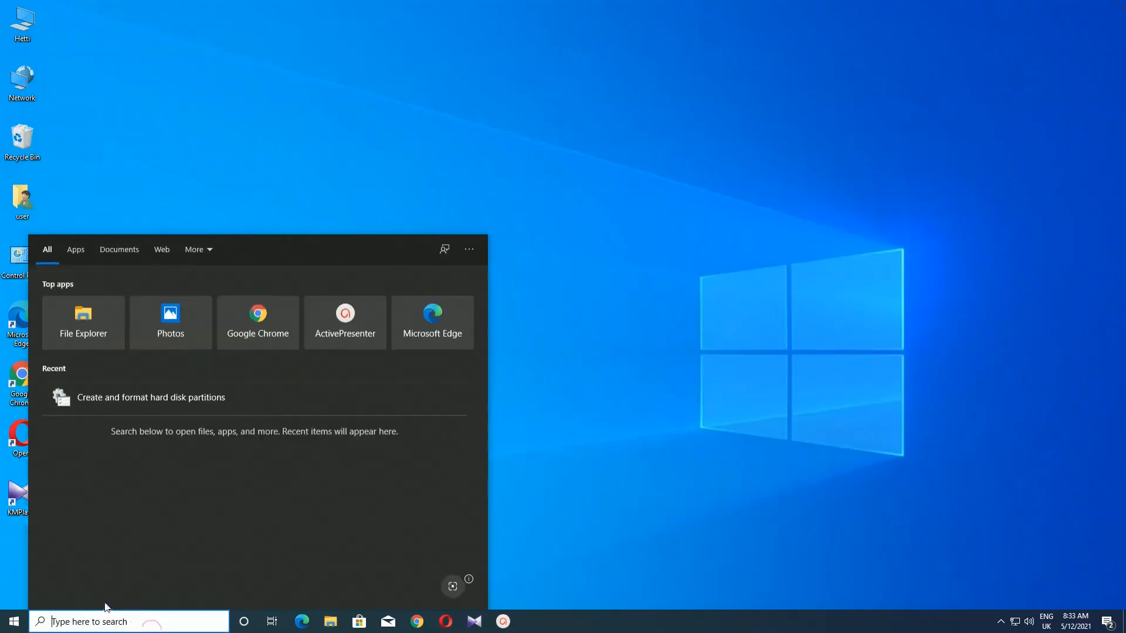
text(c)
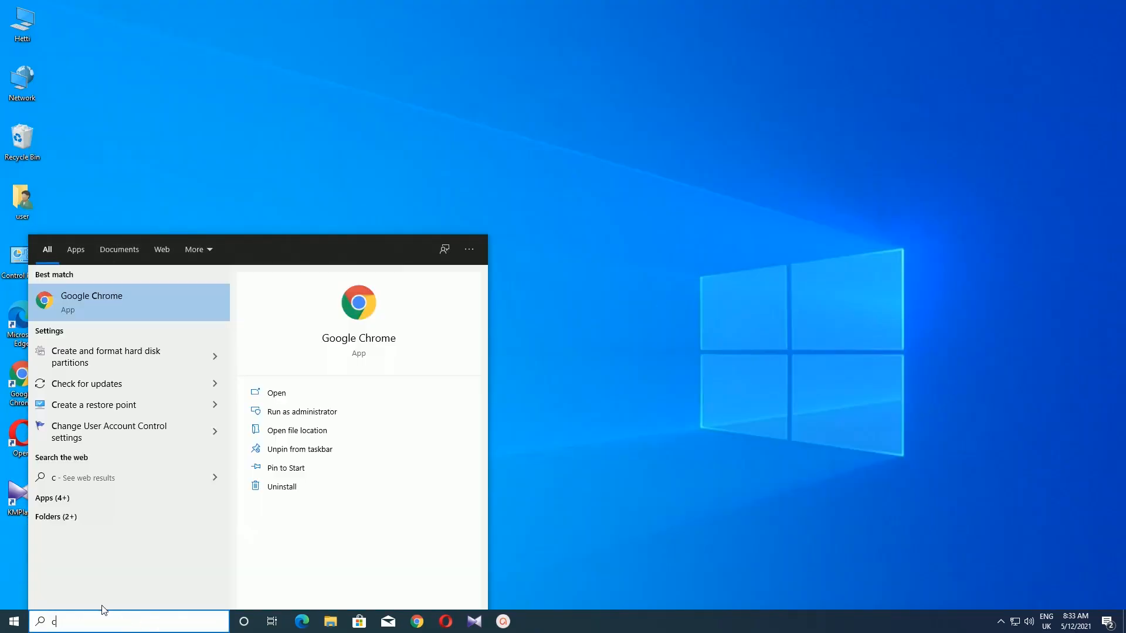
text(reat)
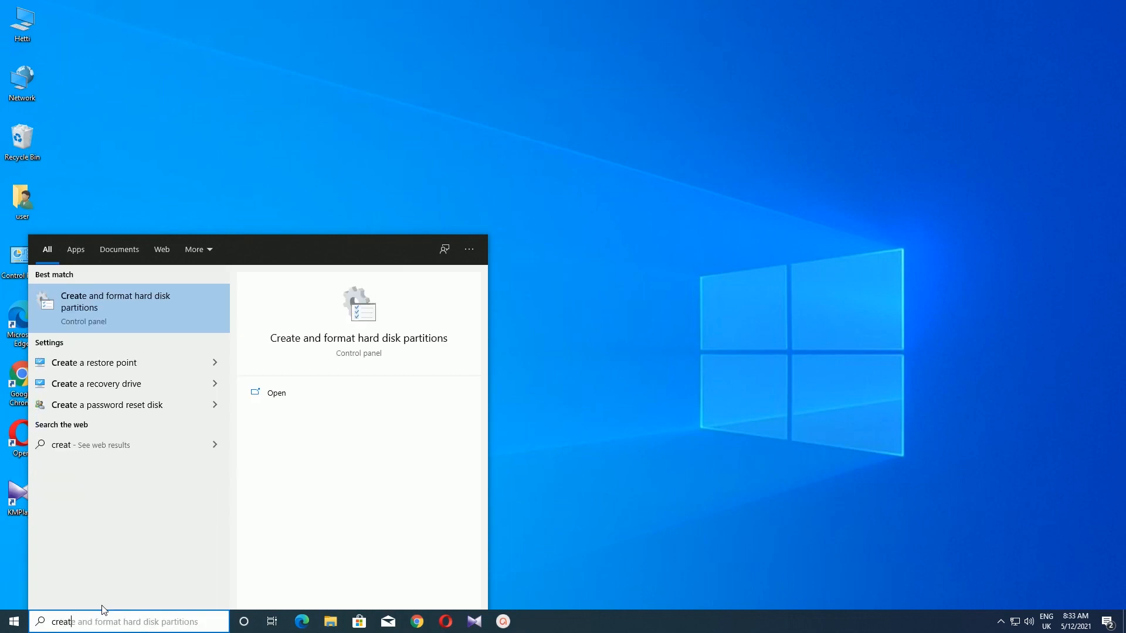
text(e)
click(113, 305)
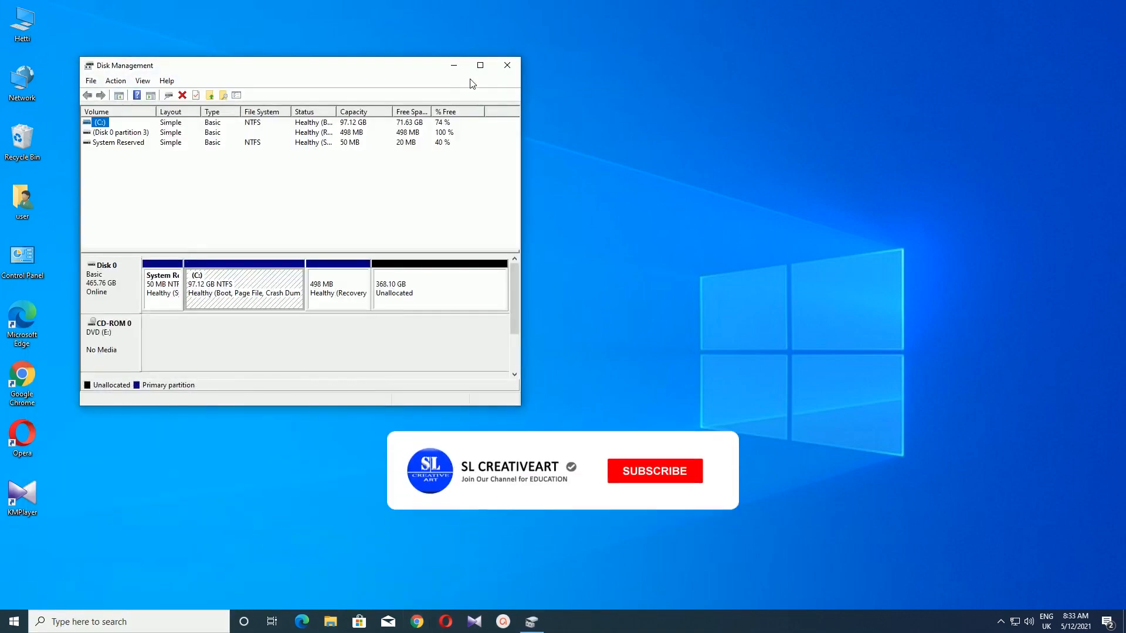
click(480, 65)
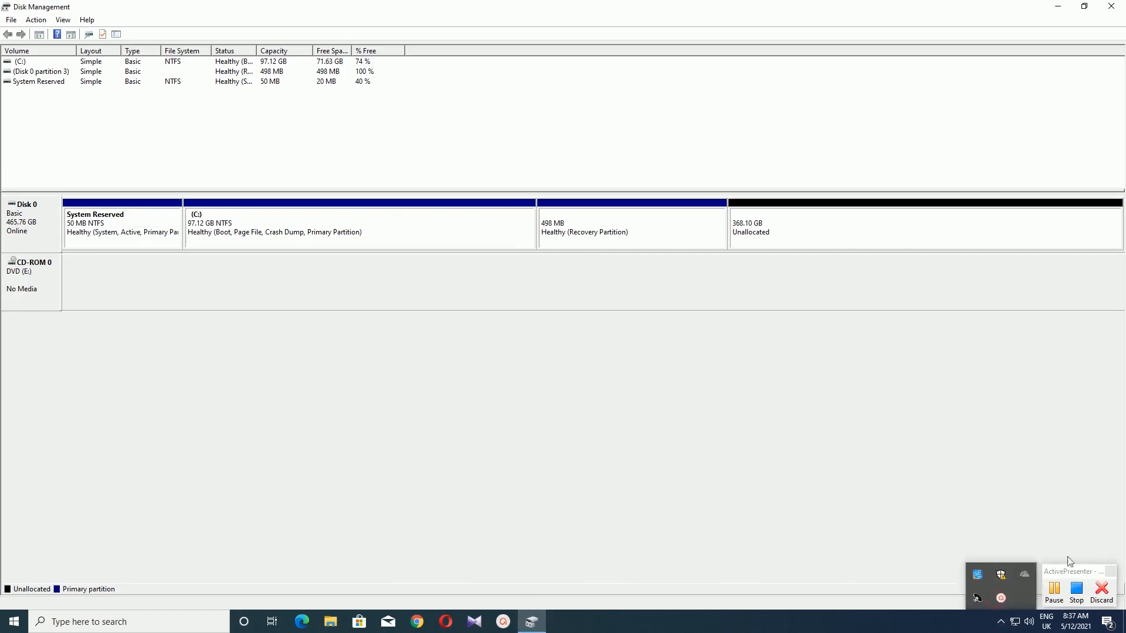
click(1096, 584)
click(1112, 571)
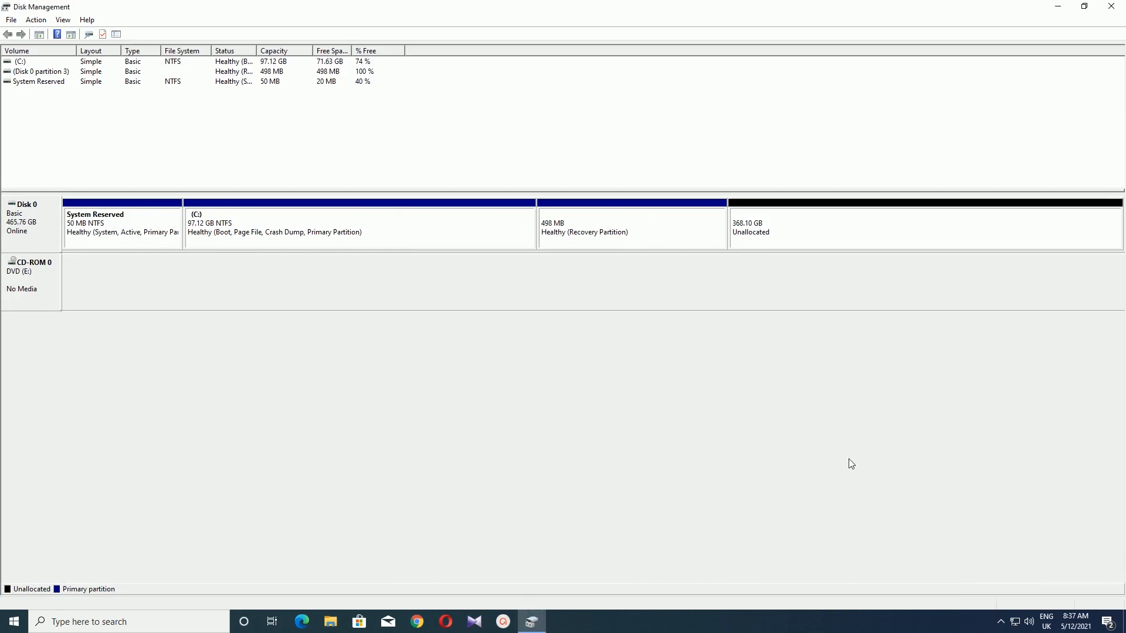
click(528, 623)
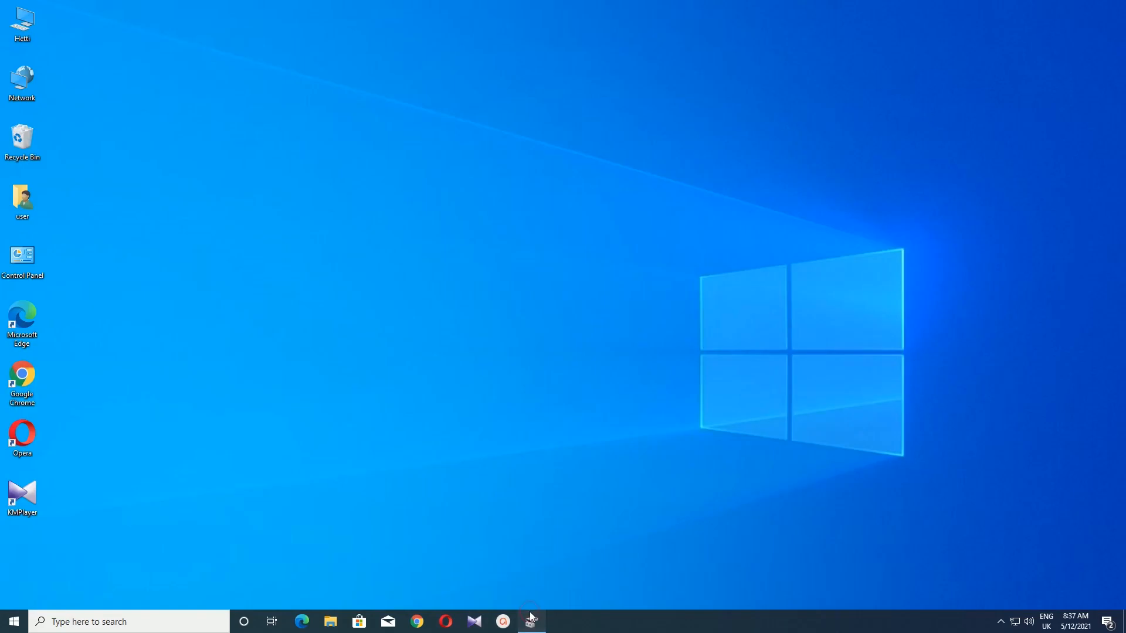
click(528, 623)
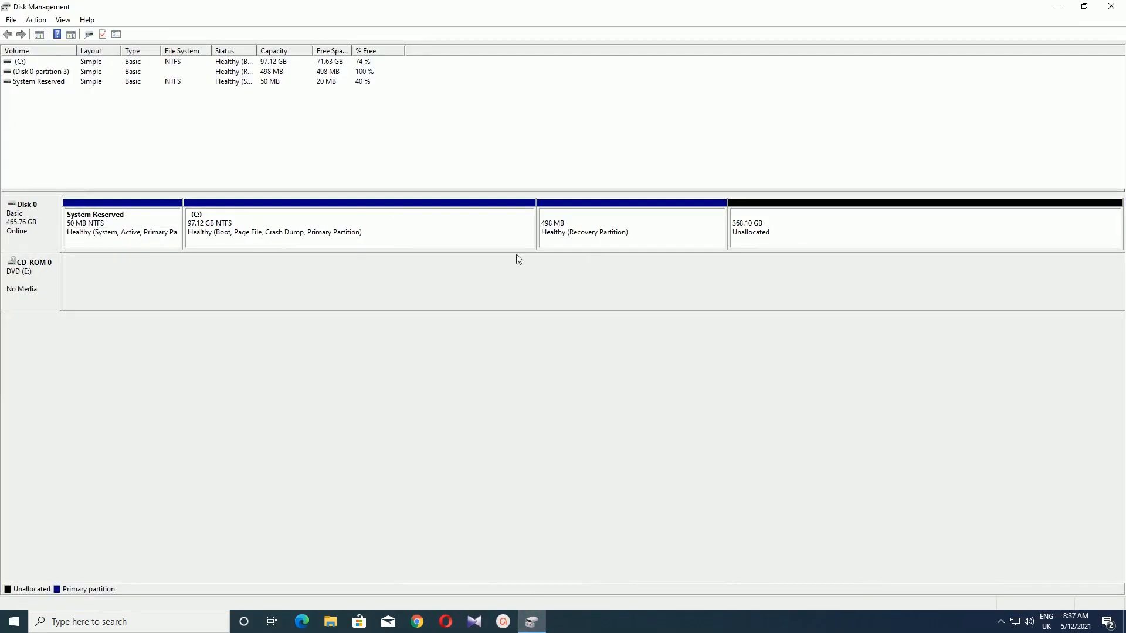
- Start a new simple volume in the unallocated space of Disk 0 with a volume size of 376938 MB
click(831, 238)
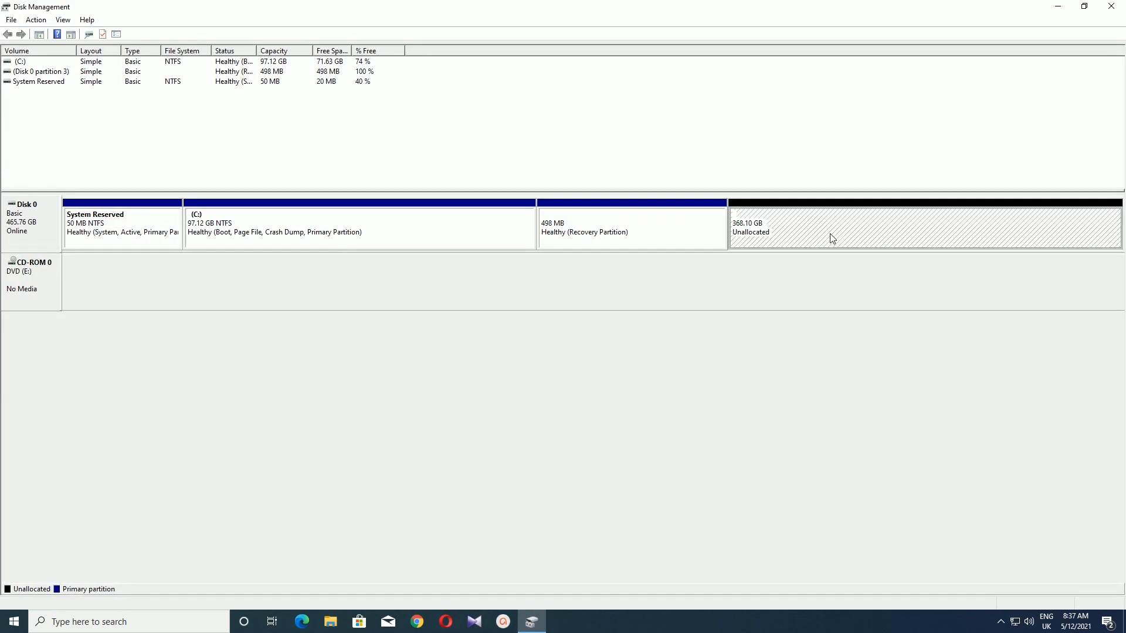
right_click(822, 223)
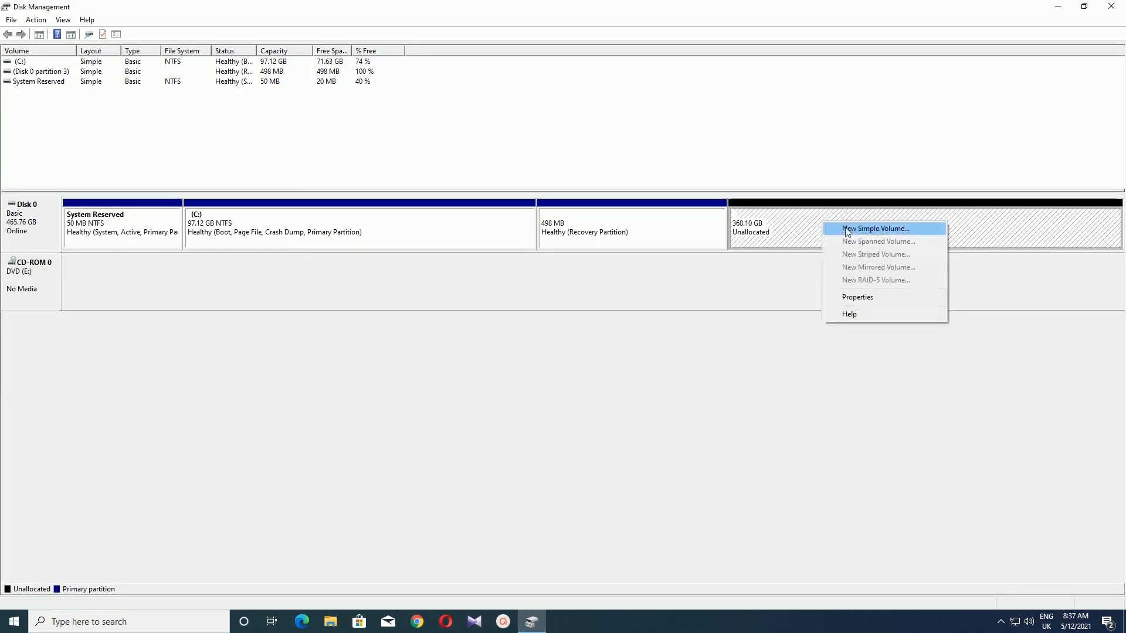
click(848, 230)
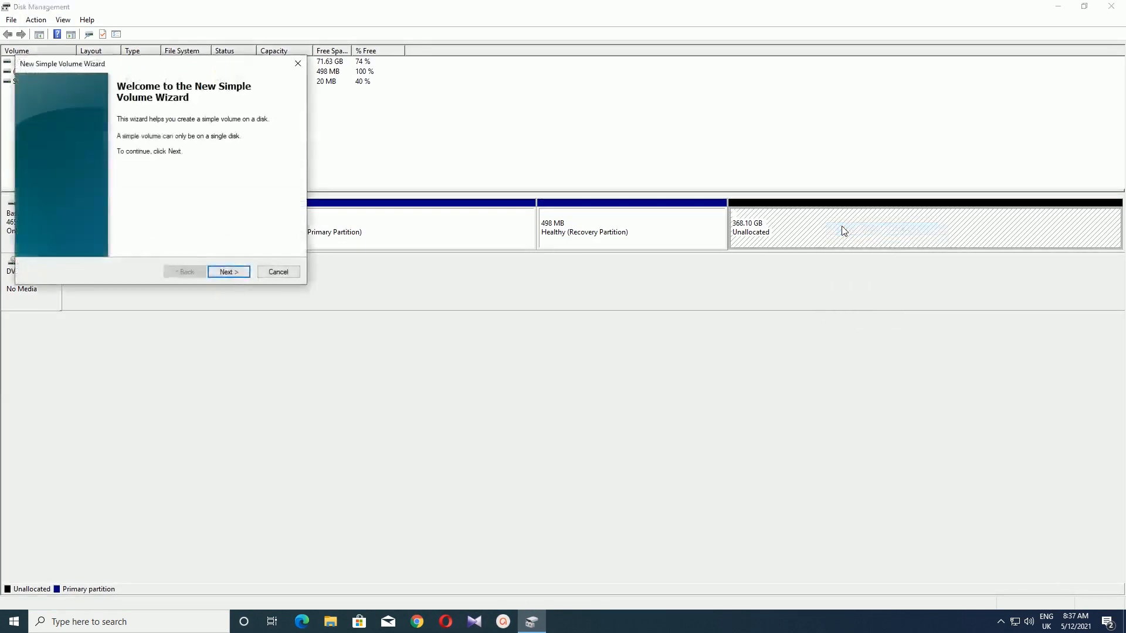
click(226, 273)
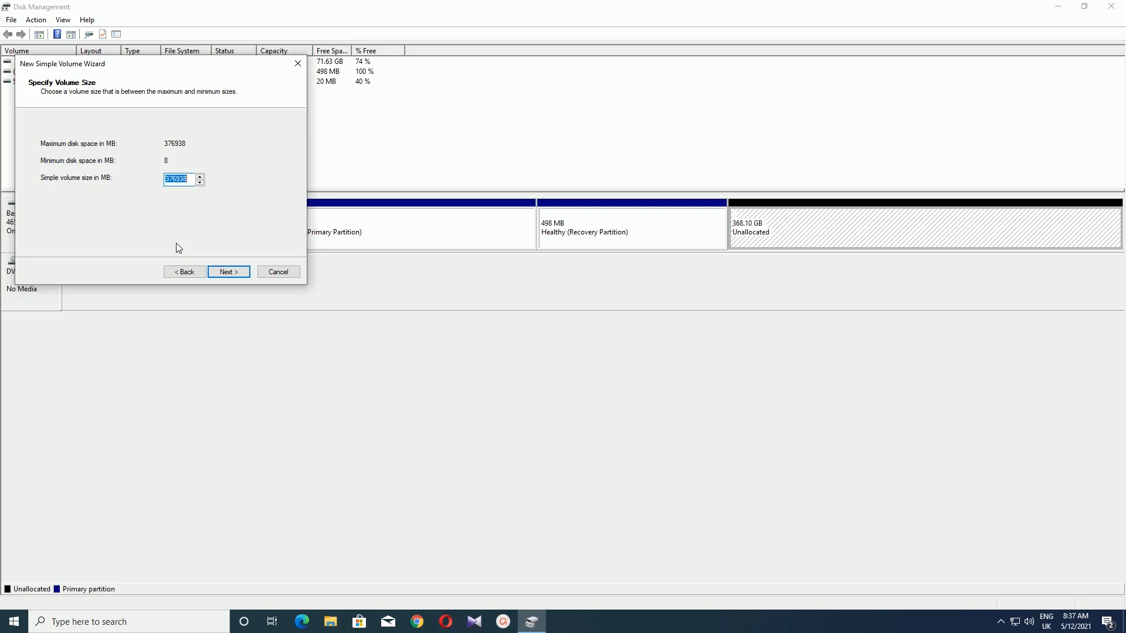
click(184, 272)
click(228, 272)
text(102400)
click(227, 273)
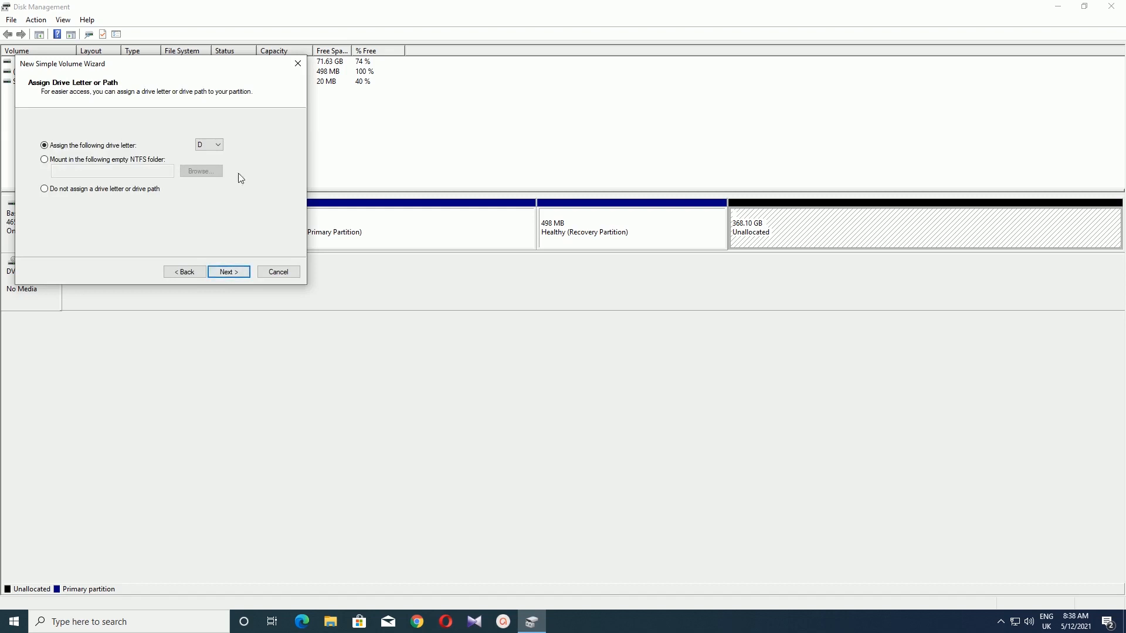
- Assign drive letter H to the new volume and continue to the format settings
click(212, 144)
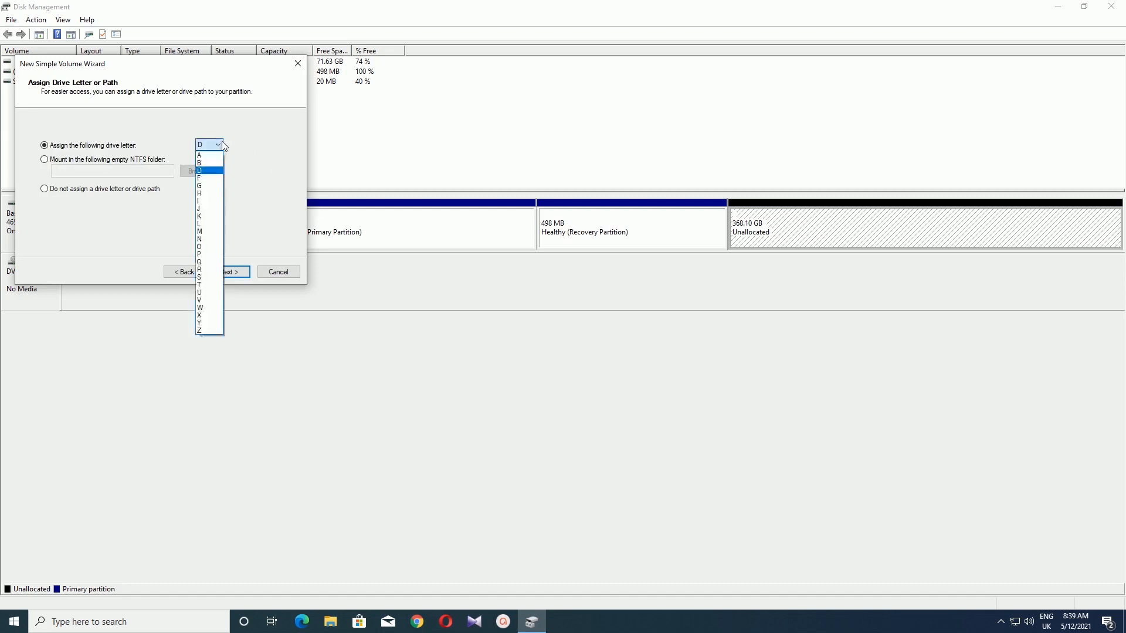
click(200, 194)
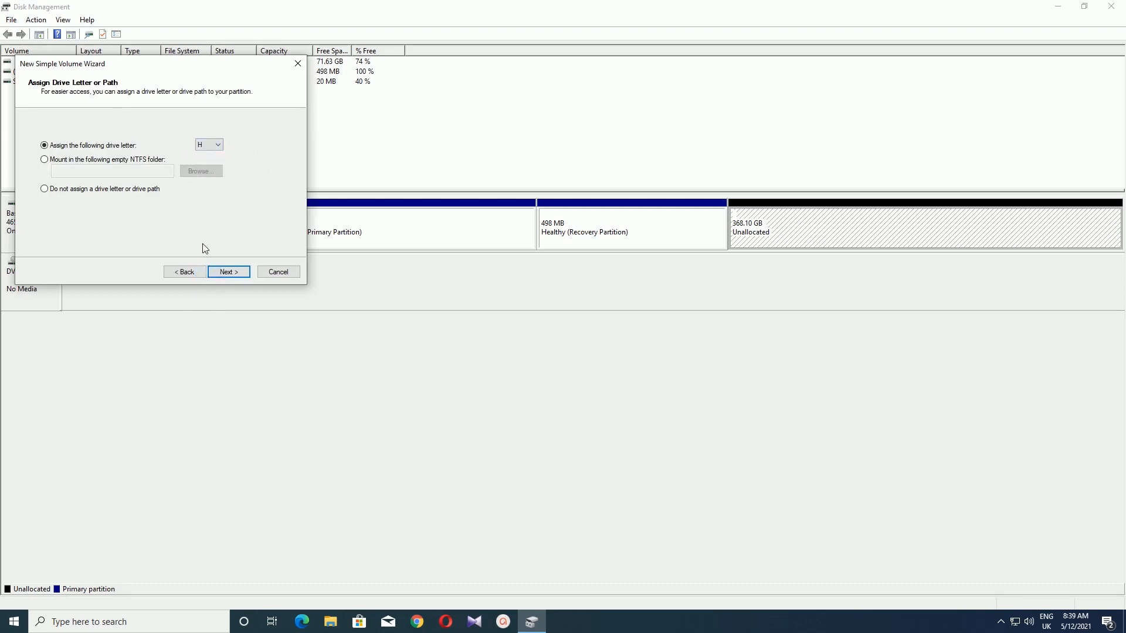
click(229, 273)
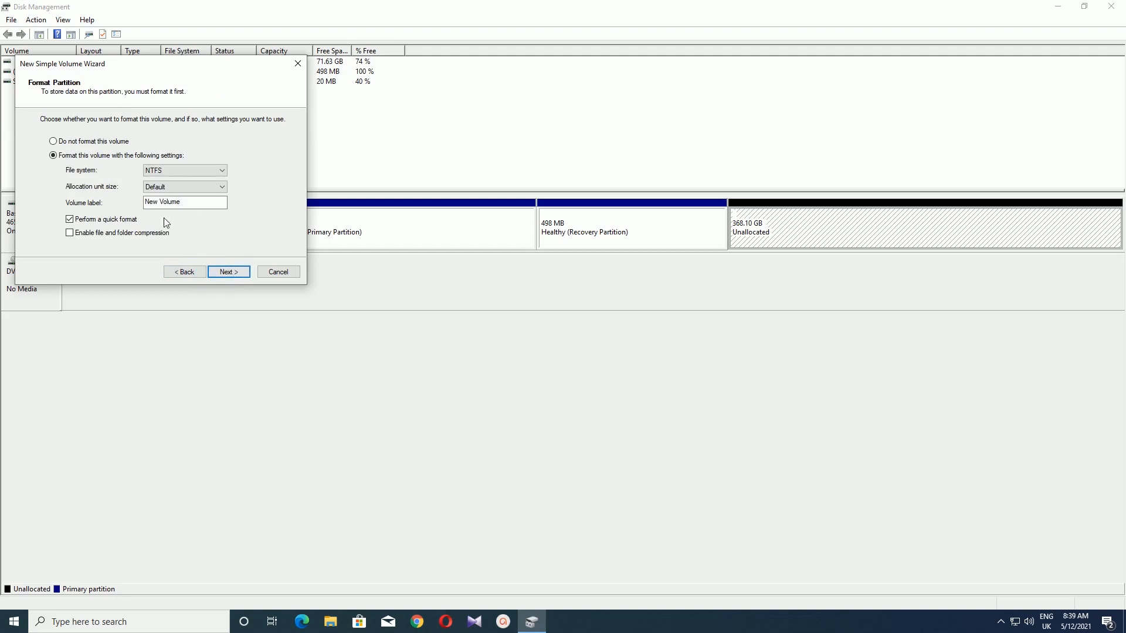
- Label the volume "My Works", keep NTFS with a quick format, and finish creating it
click(186, 167)
click(191, 172)
click(187, 205)
double_click(188, 205)
drag(188, 205, 146, 210)
text(M)
text(y works)
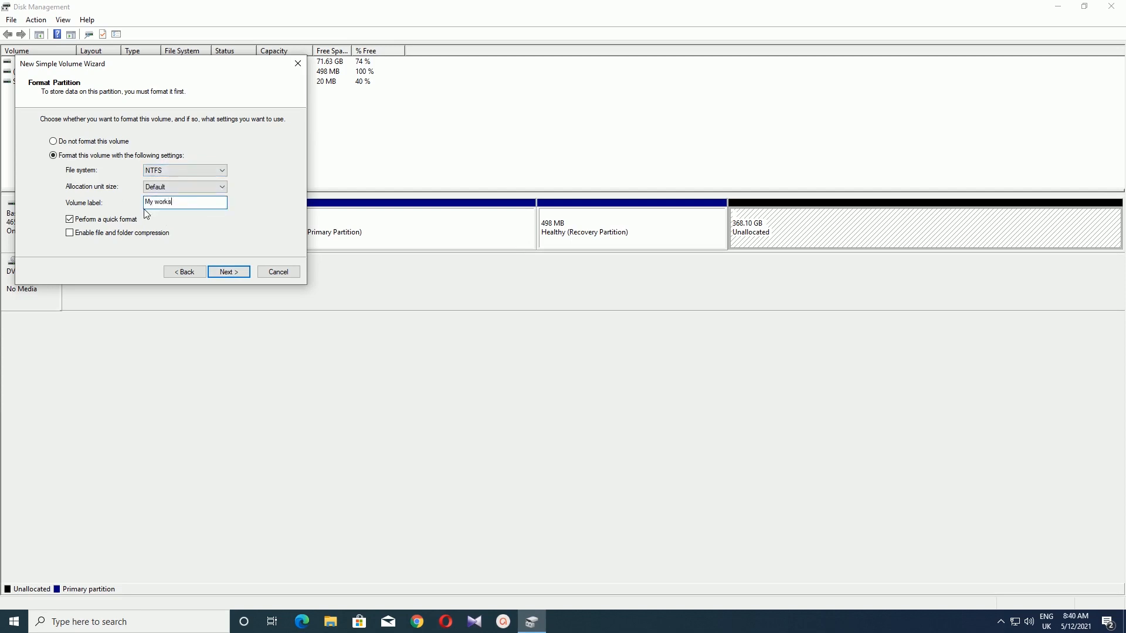
key(BackSpace)
key(BackSpace)
key(BackSpace)
key(BackSpace)
key(BackSpace)
text(Works)
click(225, 273)
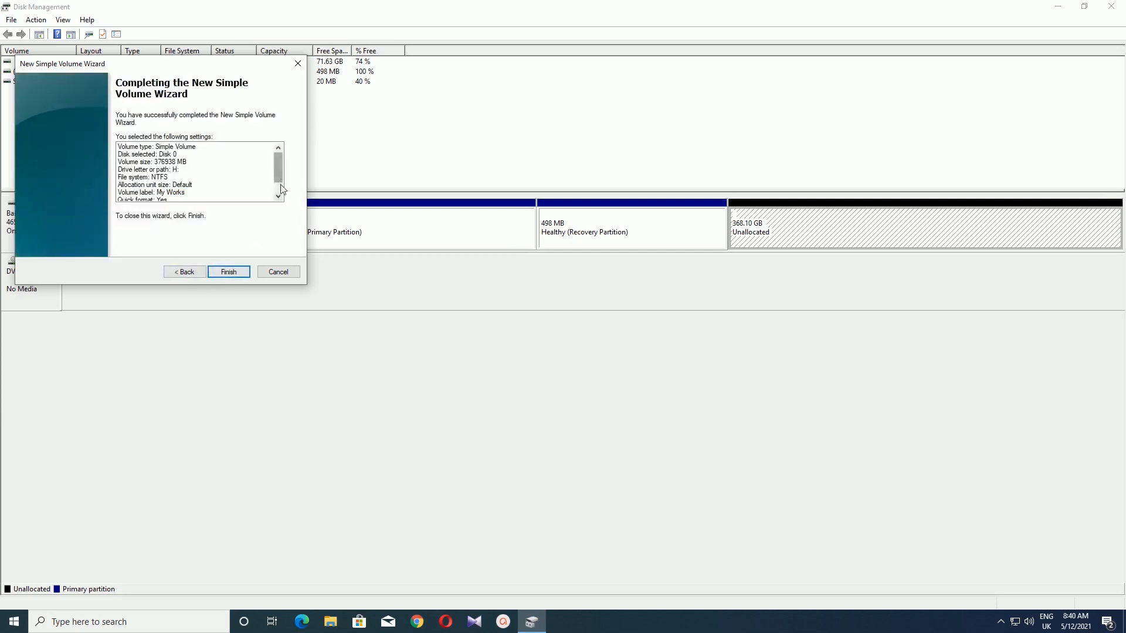
drag(279, 178, 278, 196)
click(213, 275)
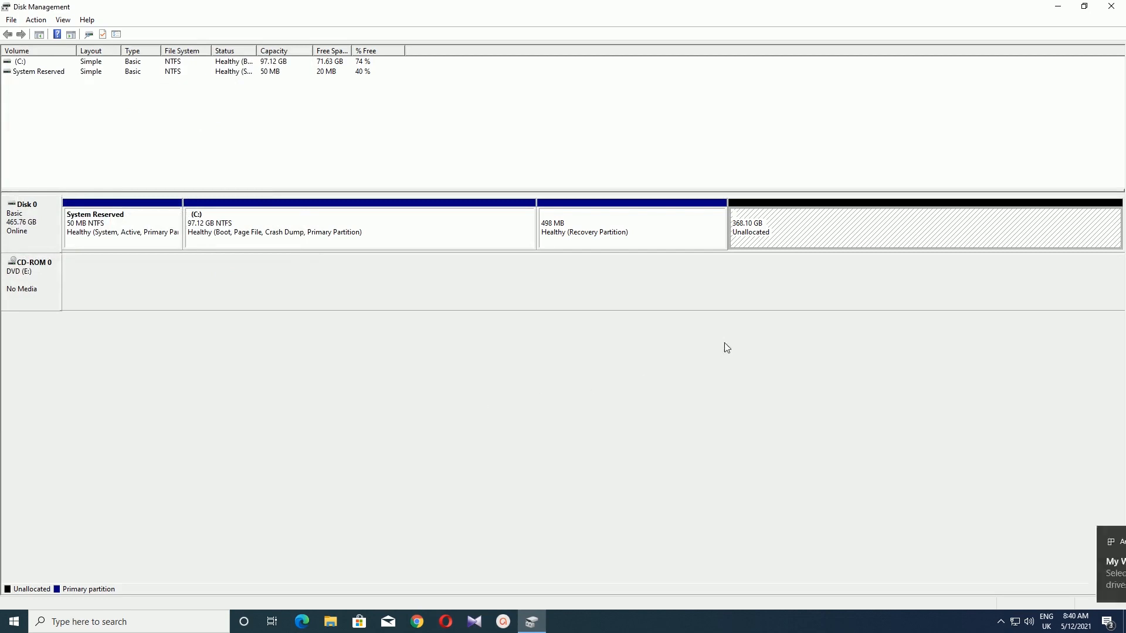
- Check the computer's drives in File Explorer for the new My Works volume
click(332, 623)
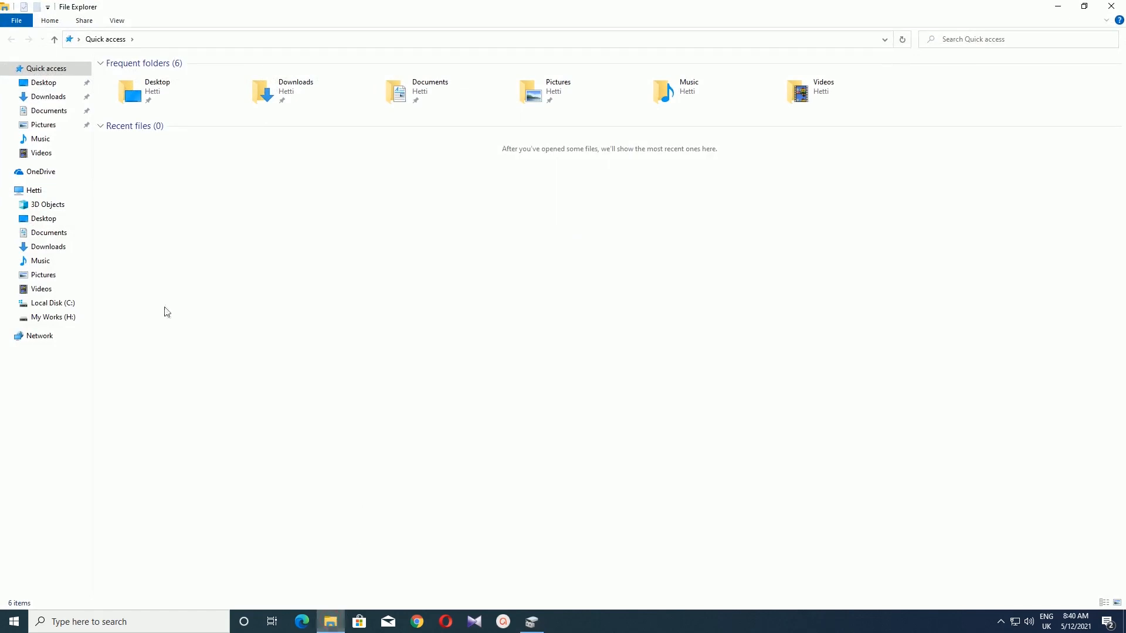
click(31, 190)
right_click(337, 239)
click(371, 292)
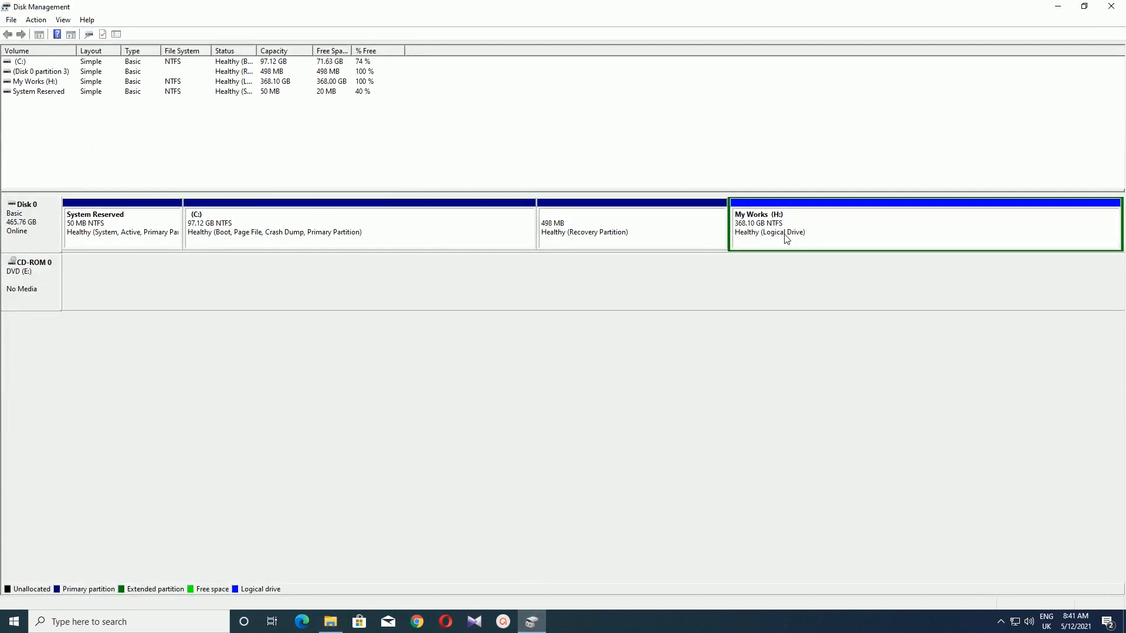
- Shrink the My Works (H:) volume by 102400 MB
right_click(838, 219)
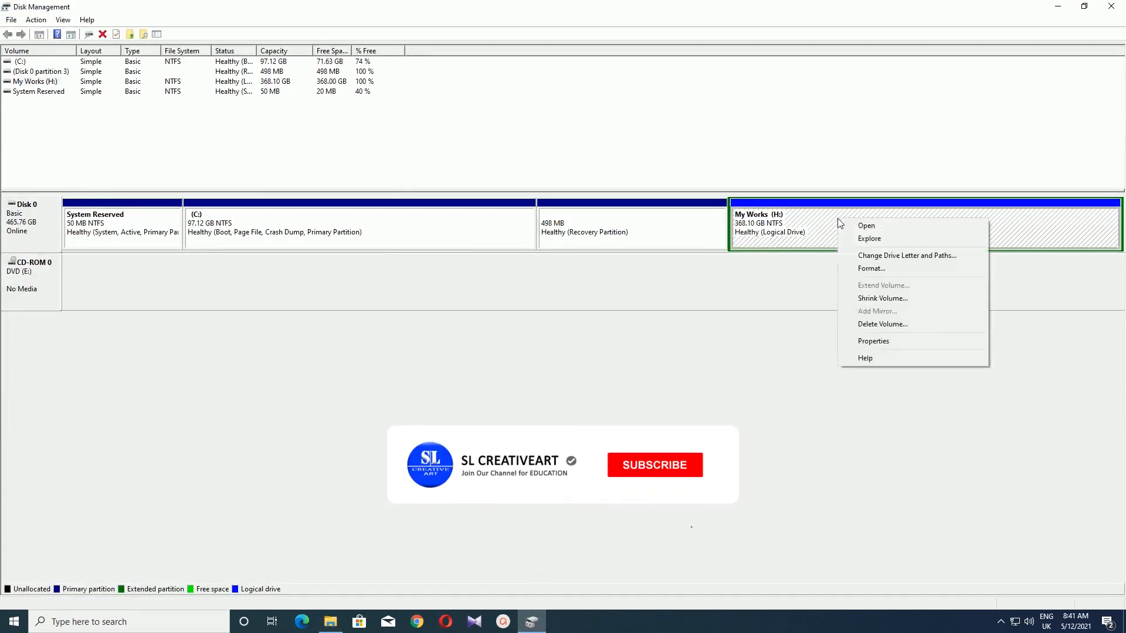
click(879, 299)
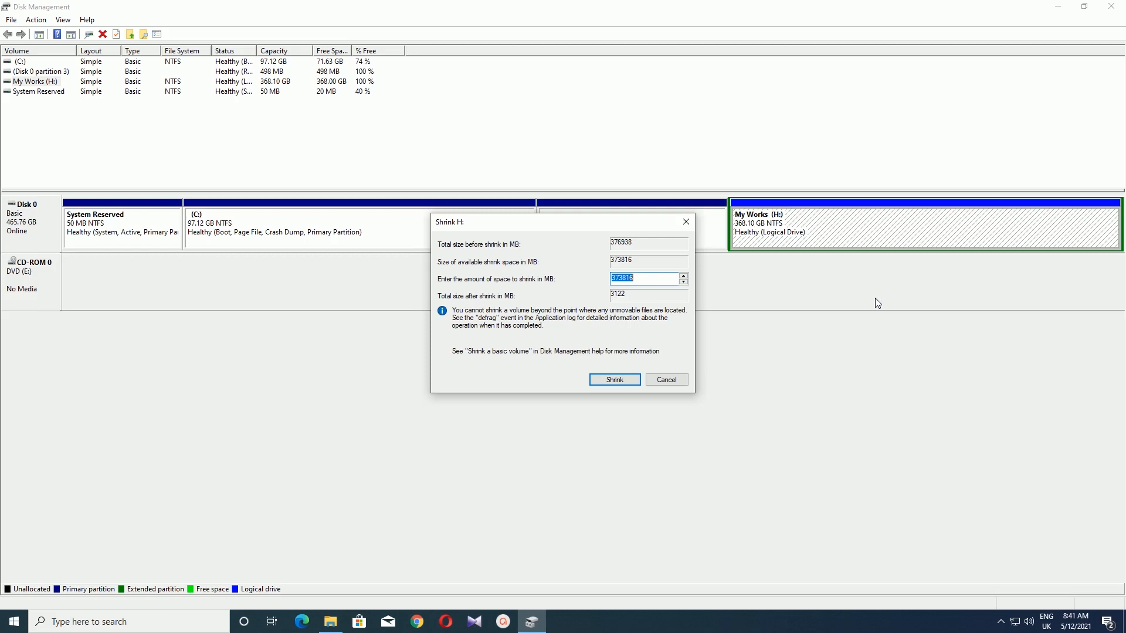
text(102400)
click(608, 381)
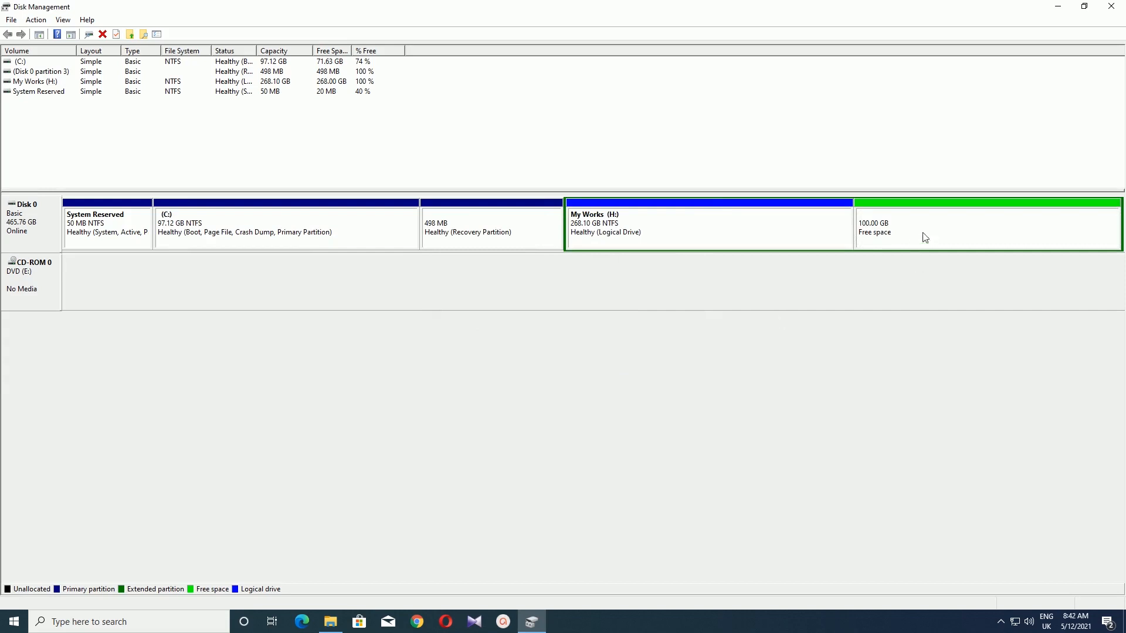
- Start a new simple volume in the 100 GB free space with a volume size of 102399 MB
right_click(950, 227)
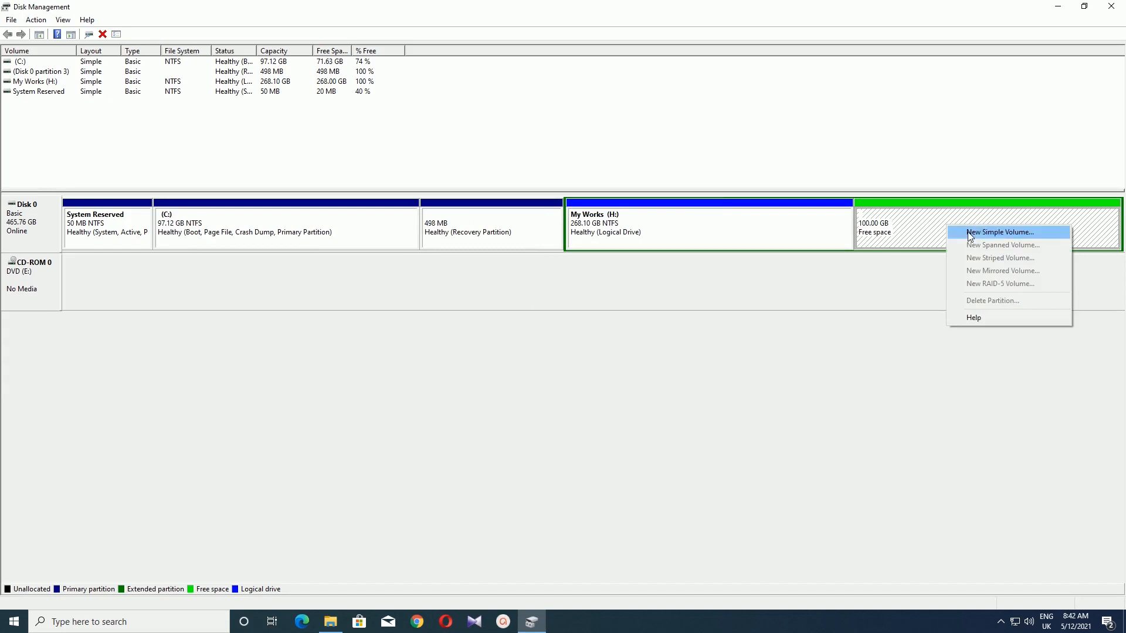
click(971, 233)
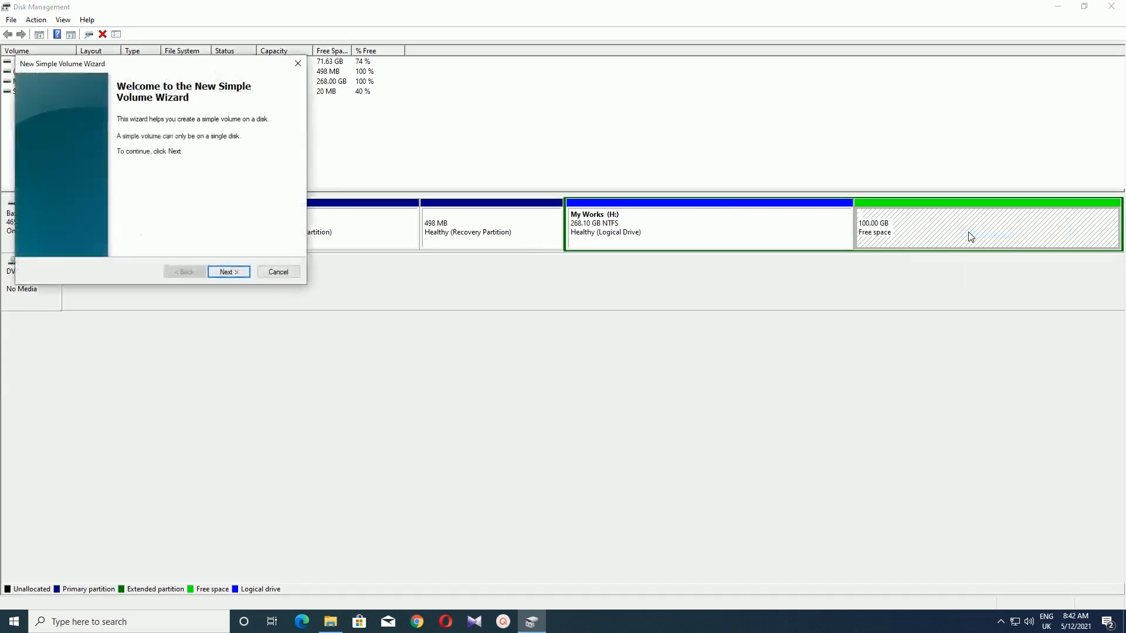
click(229, 272)
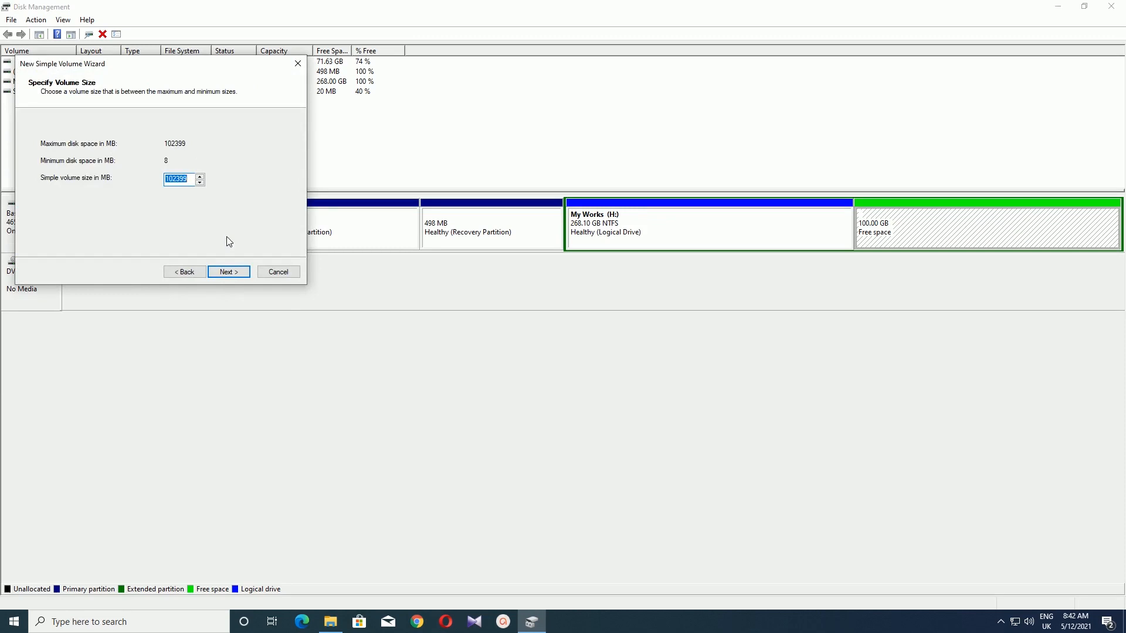
click(237, 276)
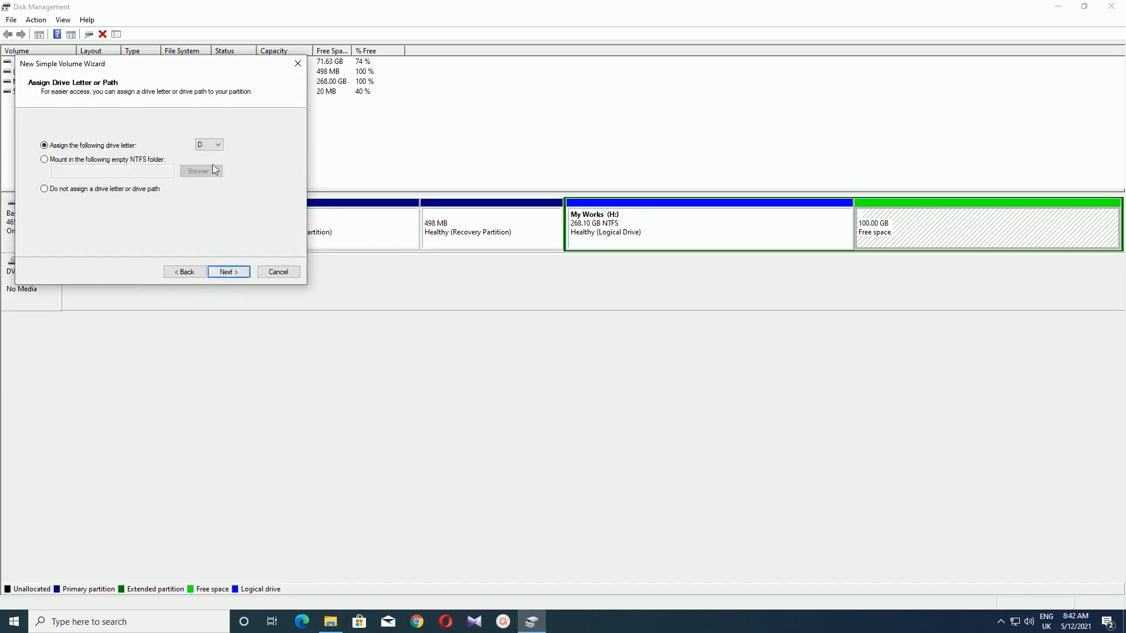
- Assign drive letter D, keep the NTFS quick format and the label "New Volume", and finish creating the volume
click(219, 145)
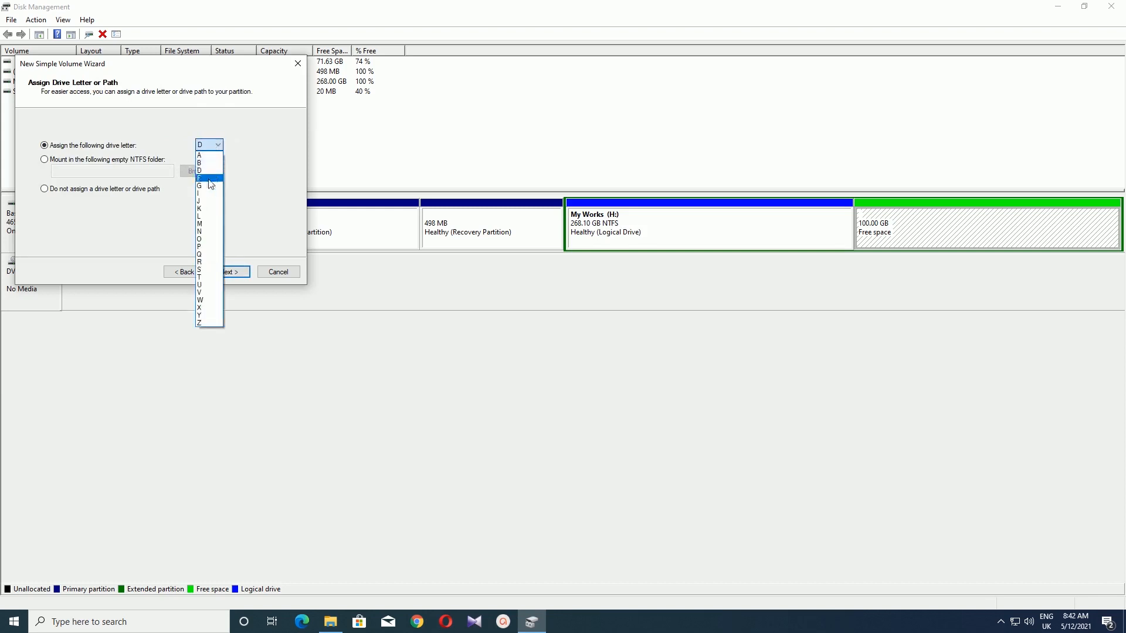
click(221, 171)
click(229, 272)
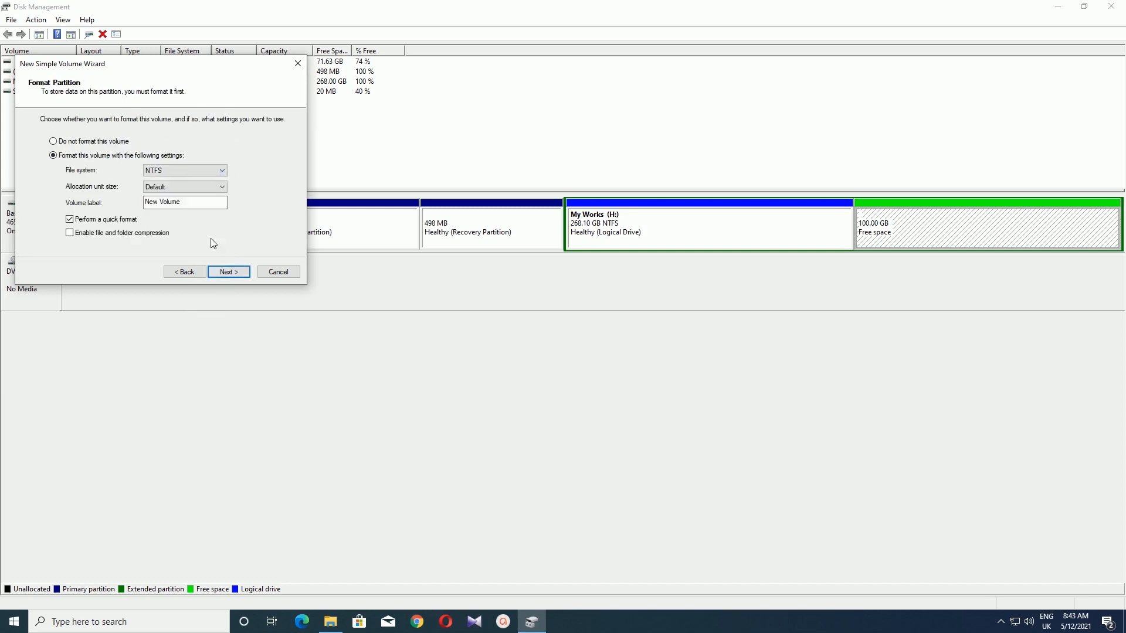
click(231, 273)
click(230, 273)
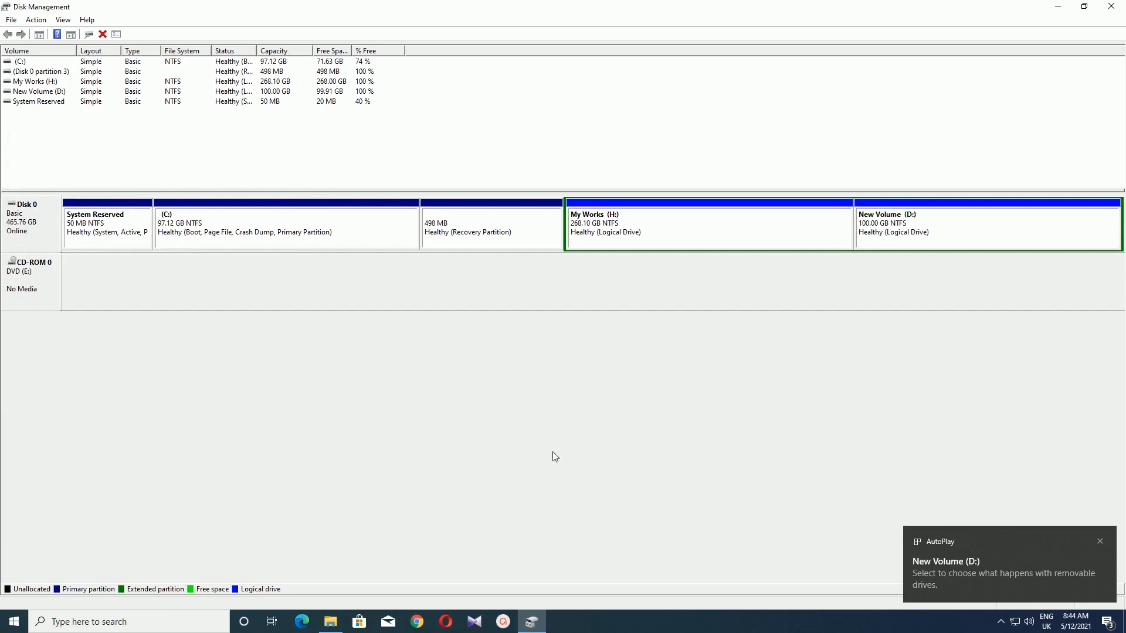
- Switch to File Explorer and refresh the computer's drive list to check for New Volume (D:)
click(330, 621)
right_click(342, 375)
click(372, 423)
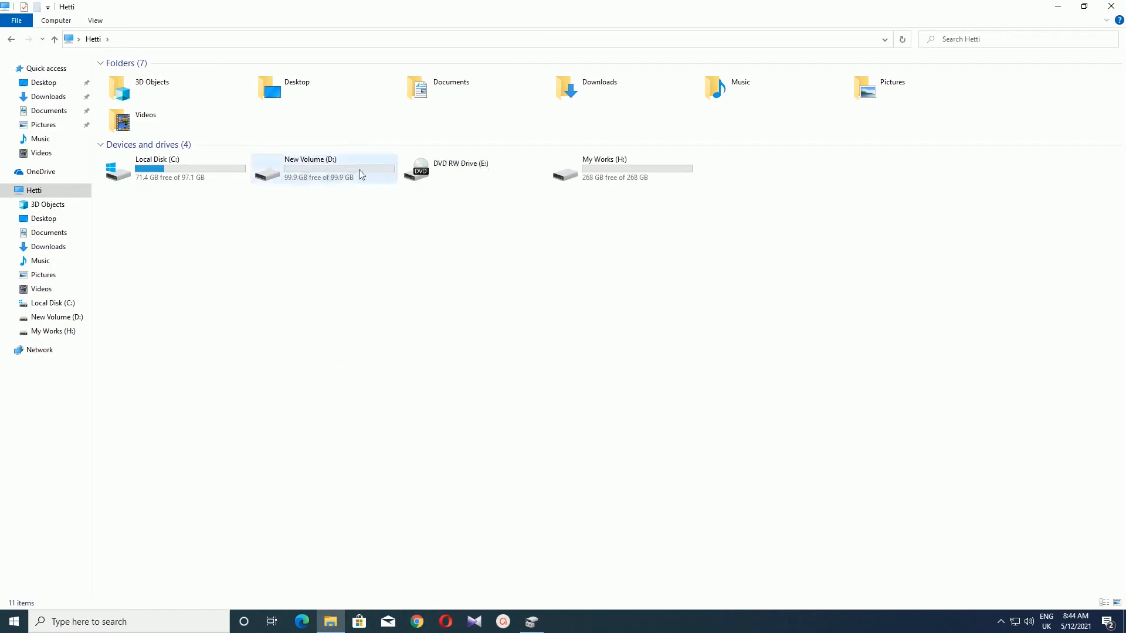
click(315, 180)
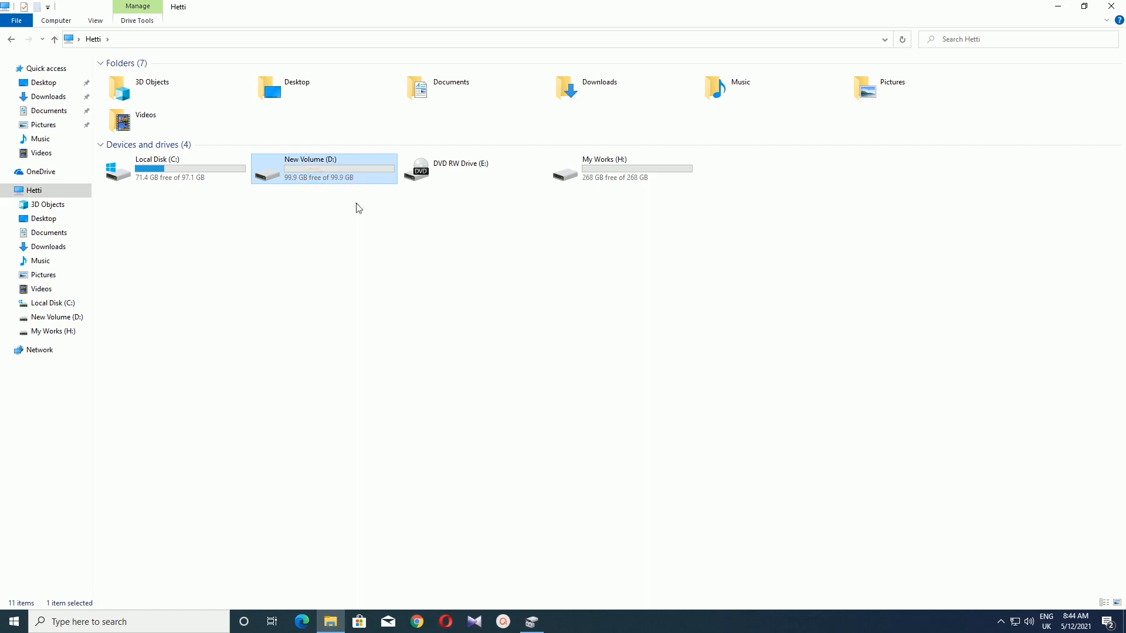
right_click(363, 252)
right_click(377, 293)
click(397, 340)
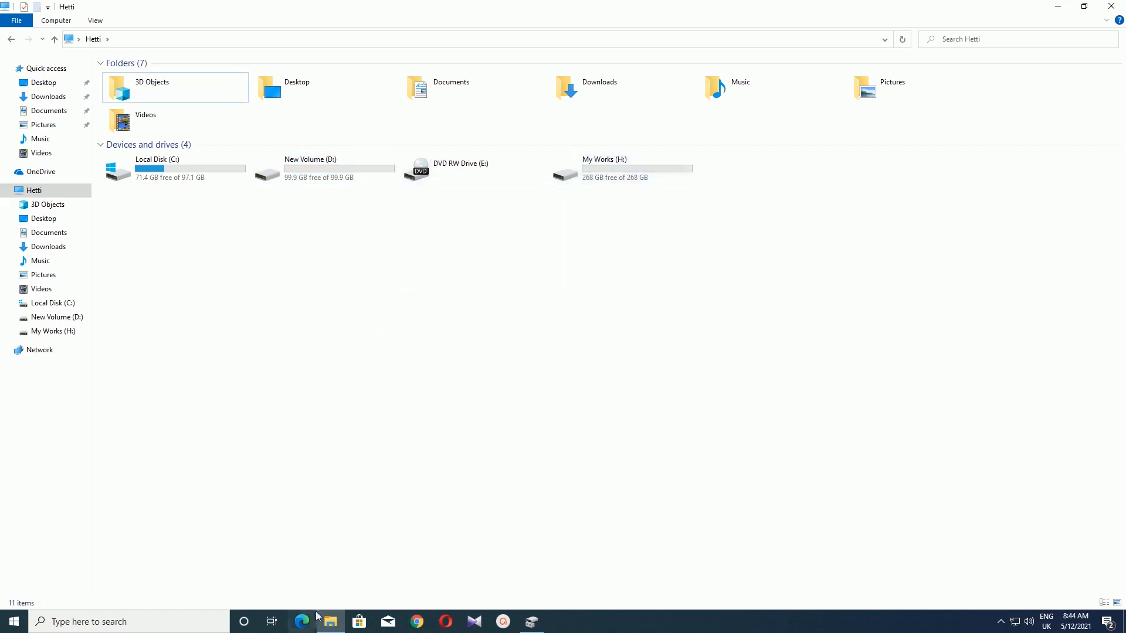
- Return to Disk Management and shrink the My Works (H:) volume by another 102400 MB
click(532, 622)
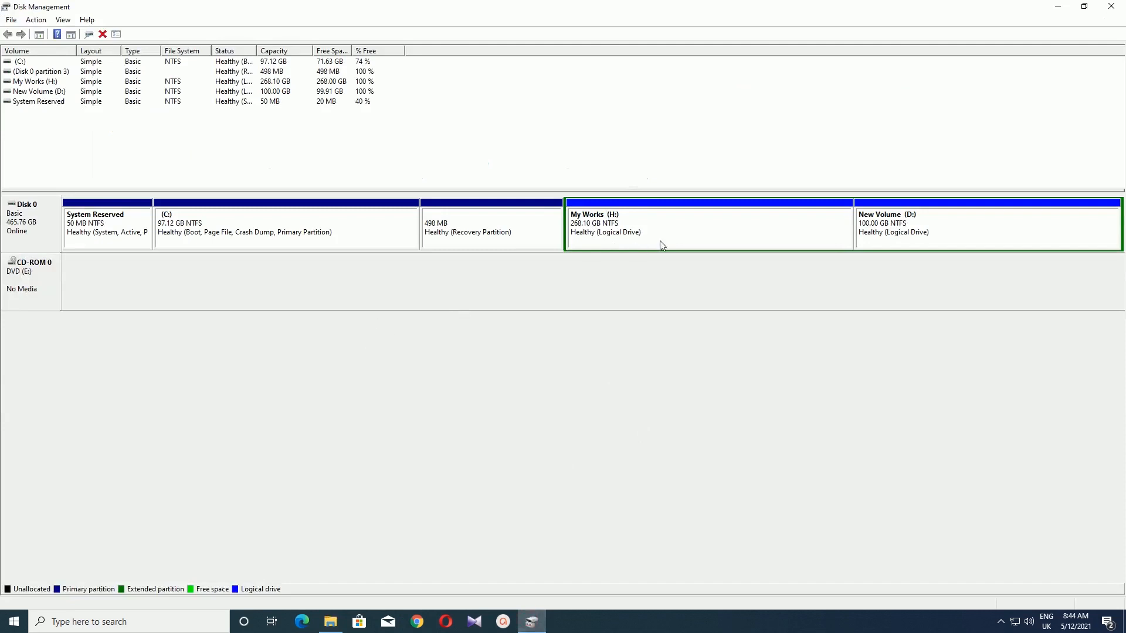
click(696, 229)
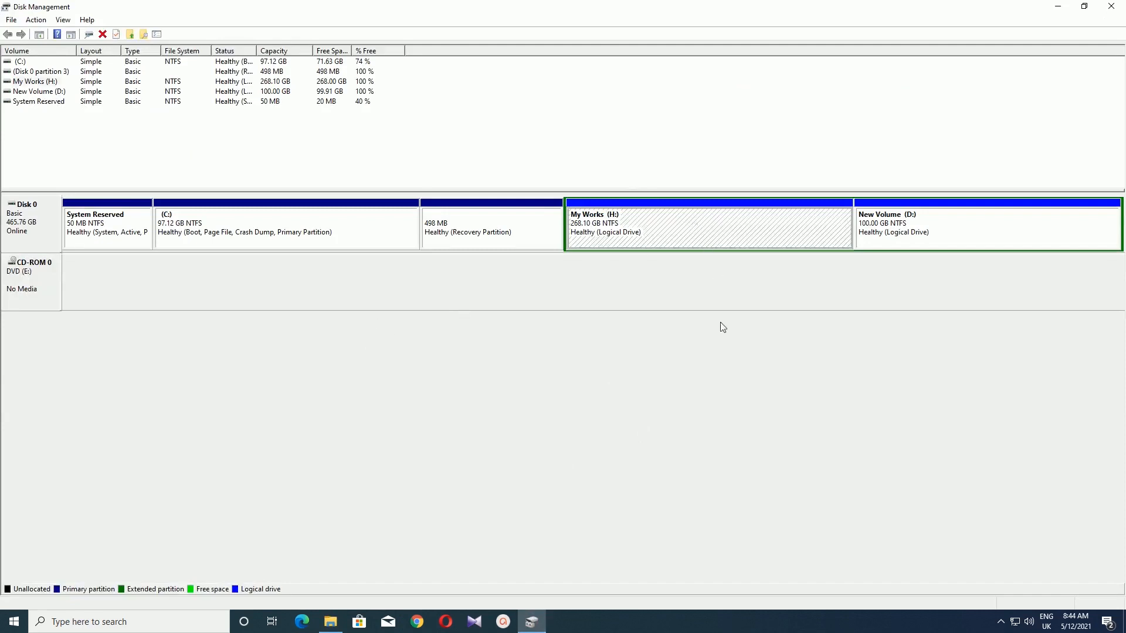
right_click(677, 226)
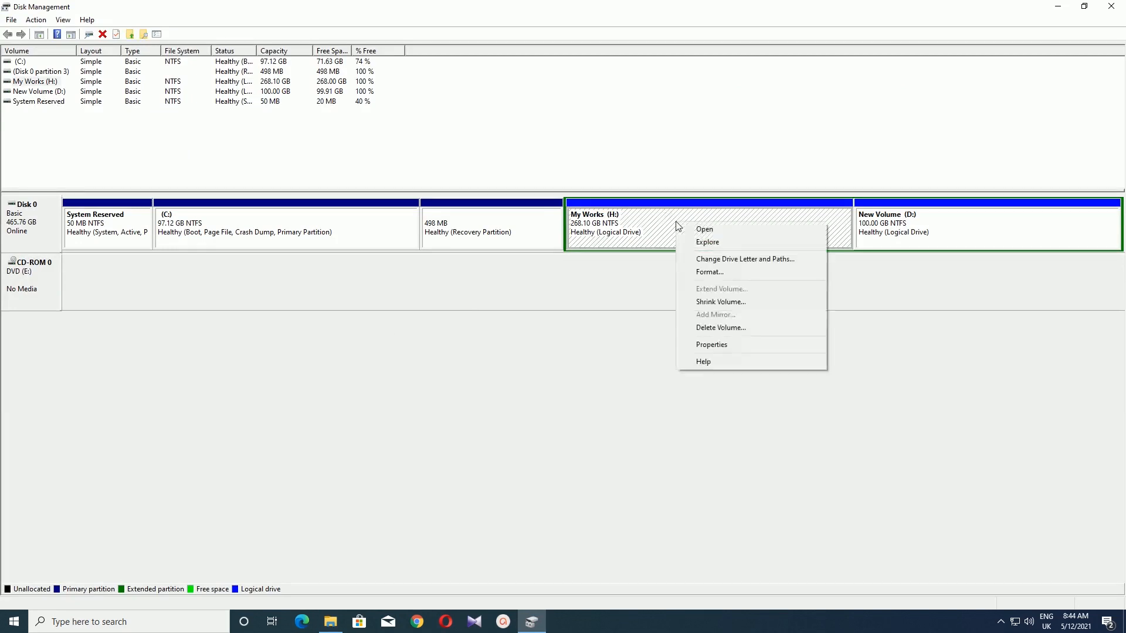
click(721, 302)
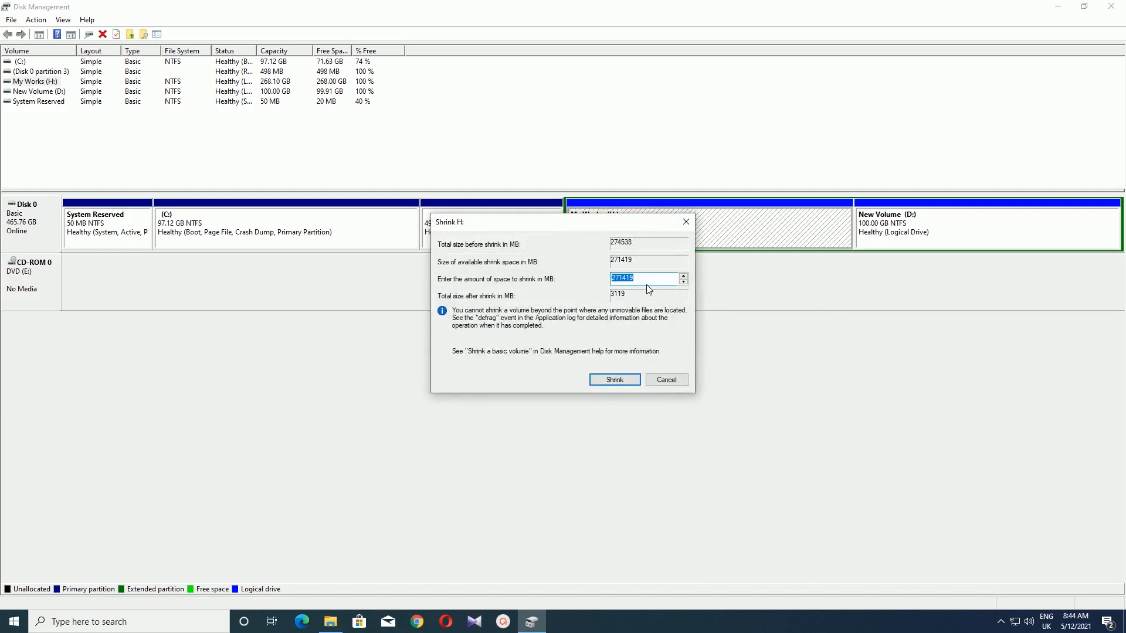
text(102400)
click(614, 379)
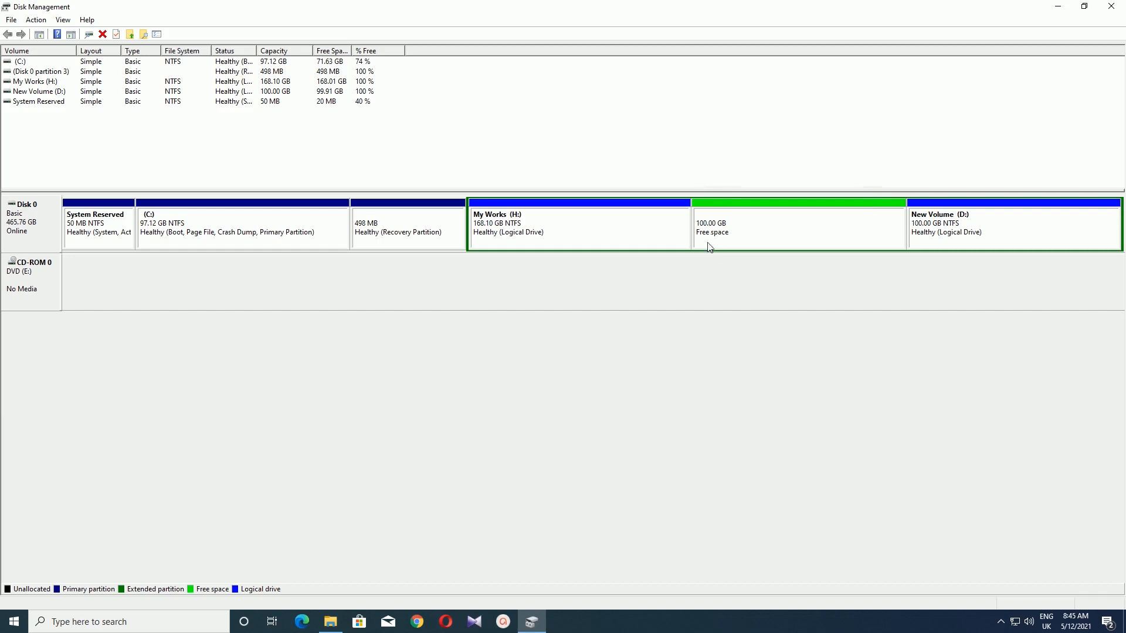
- Start a new simple volume in the free space beside My Works (H:) with a volume size of 102399 MB
click(743, 238)
click(524, 225)
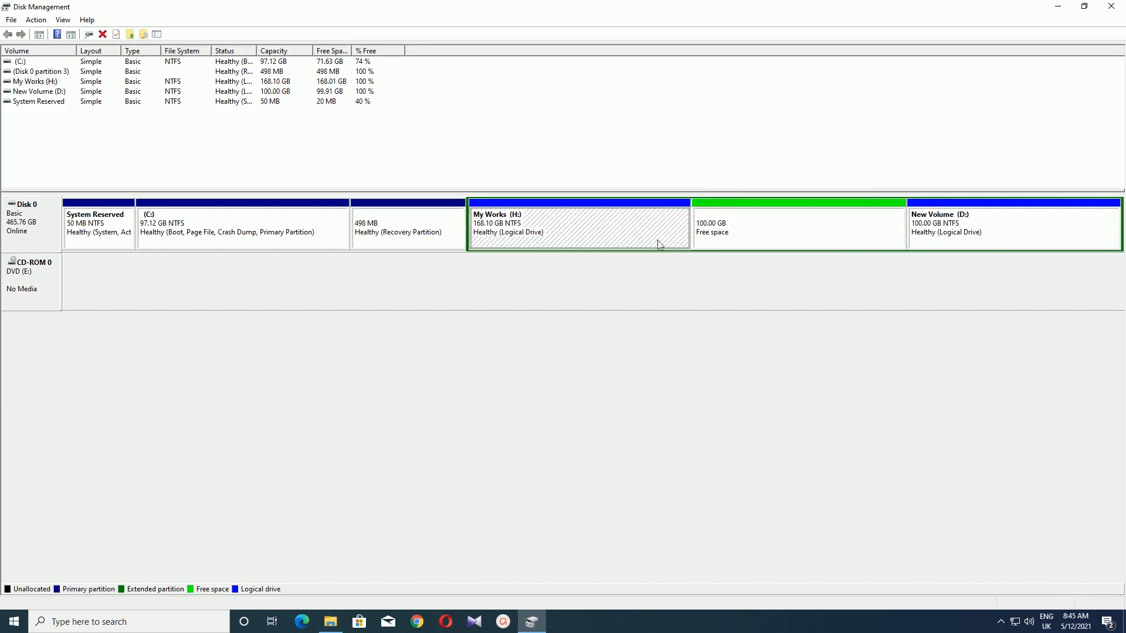
click(730, 241)
right_click(819, 238)
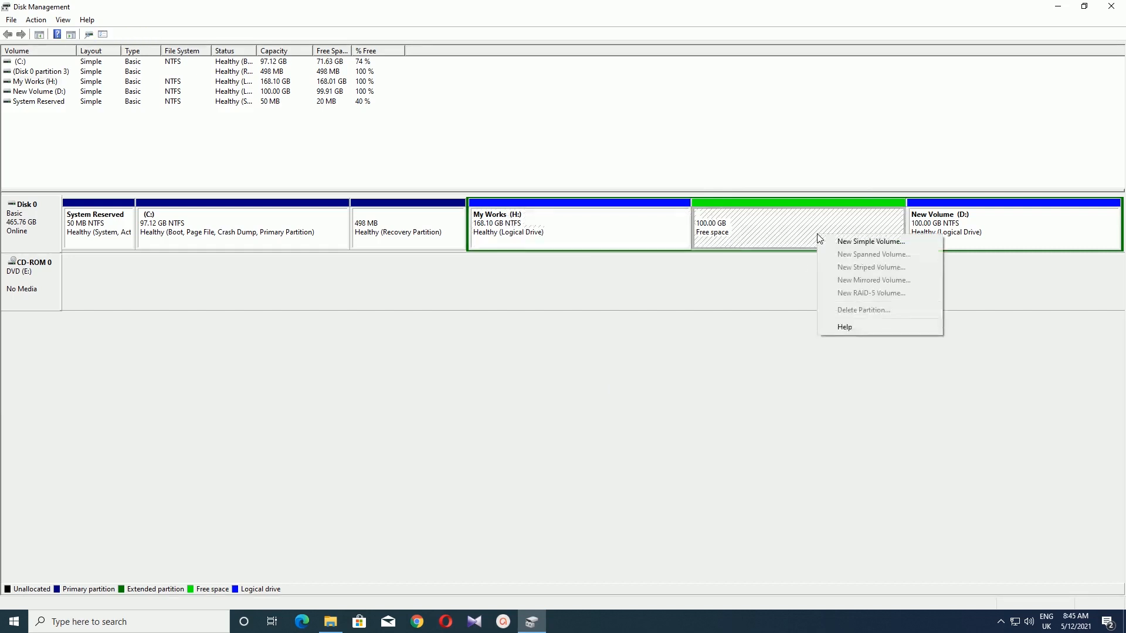
click(840, 242)
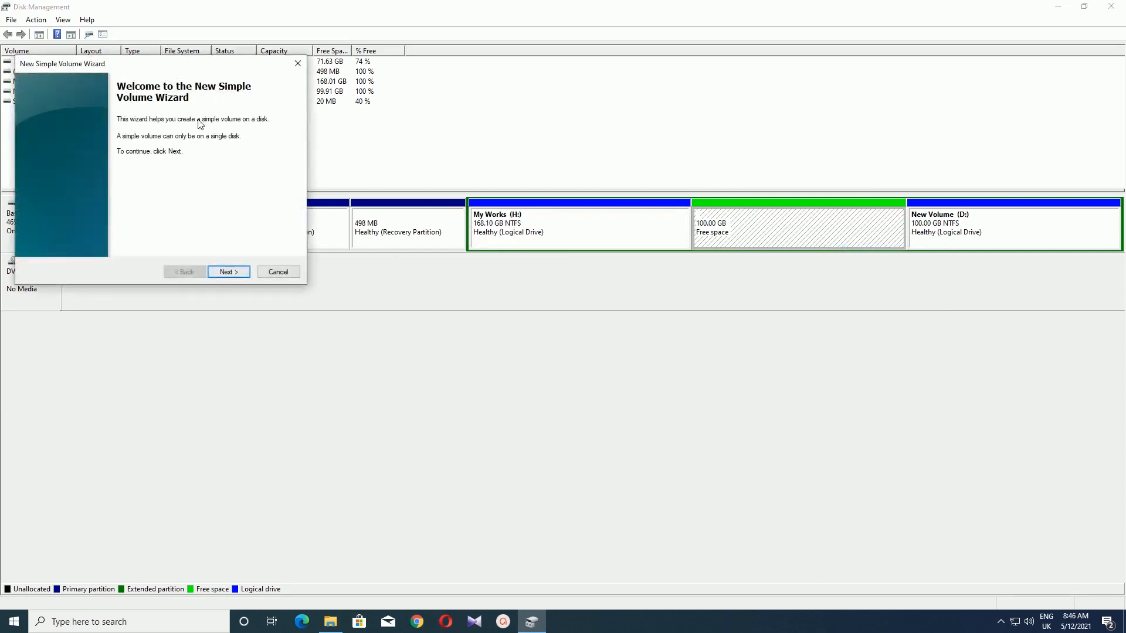
click(233, 271)
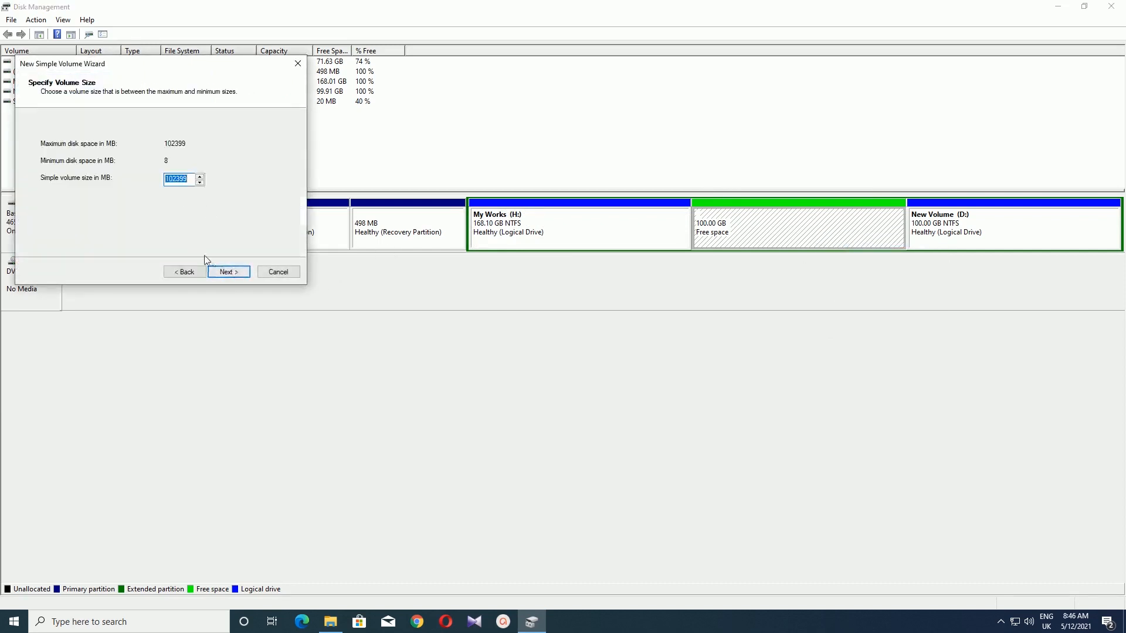
click(233, 273)
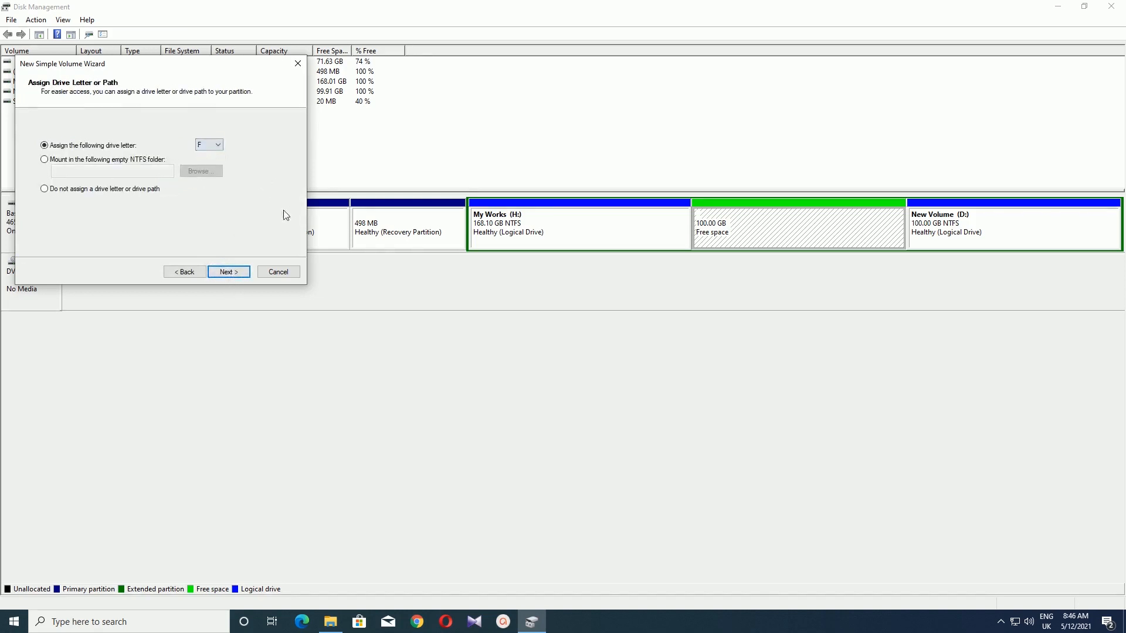
- Keep drive letter F, label the volume "Others" with an NTFS quick format, and finish creating it
click(241, 274)
drag(193, 206, 151, 206)
text(Others)
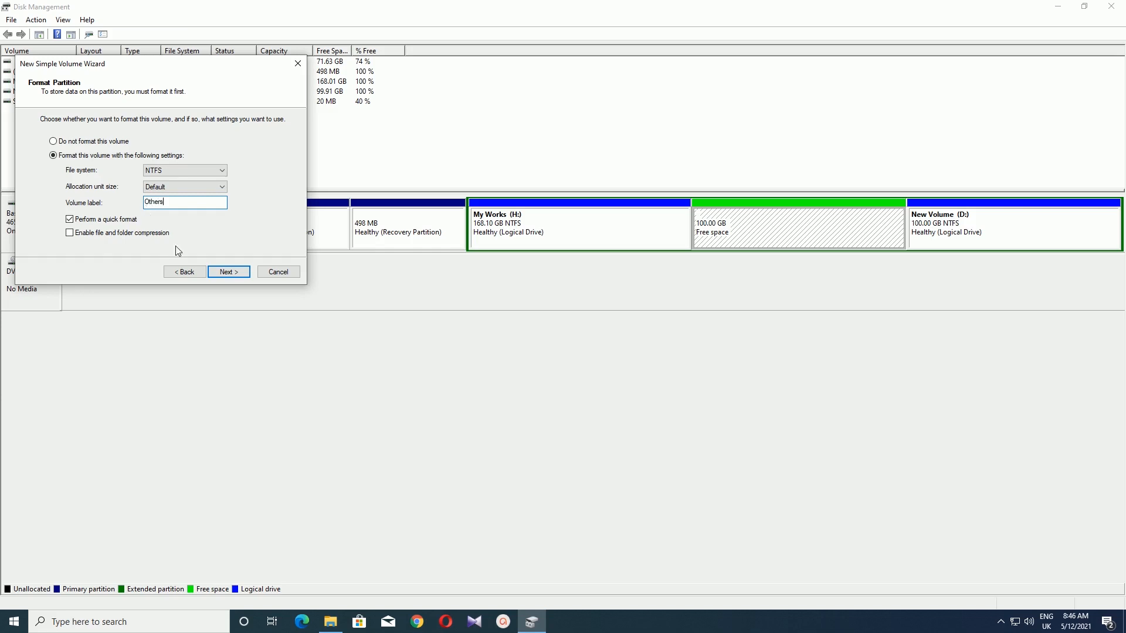
click(228, 273)
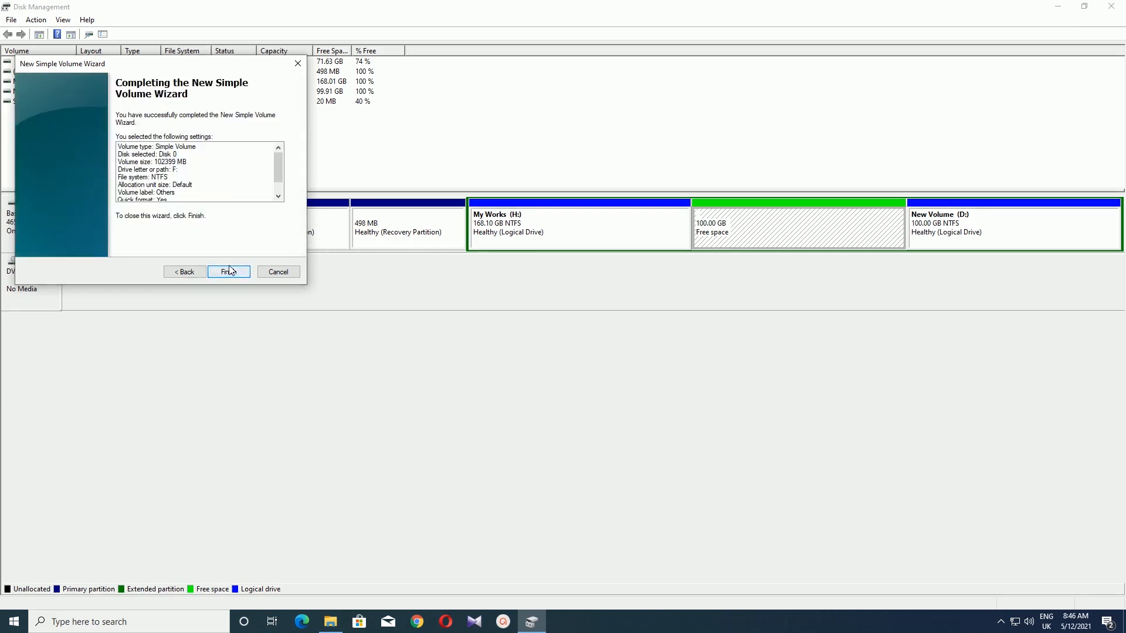
click(277, 190)
click(229, 272)
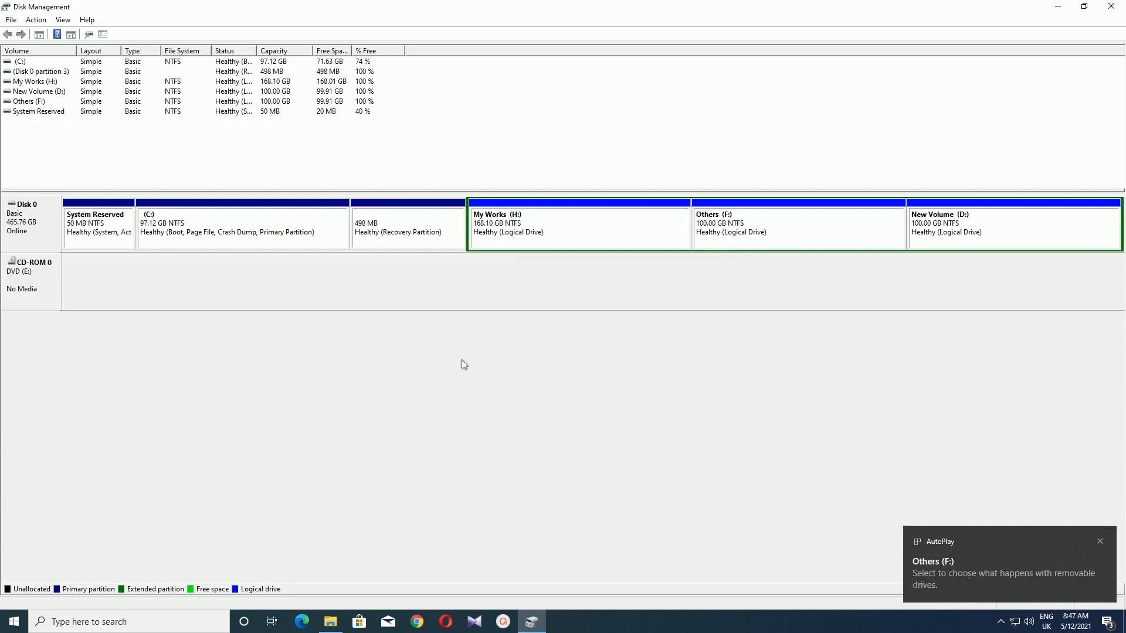
- Switch to File Explorer, dismiss the AutoPlay notification, and refresh the drive list to check for Others (F:)
click(332, 621)
right_click(355, 274)
click(381, 319)
click(1100, 540)
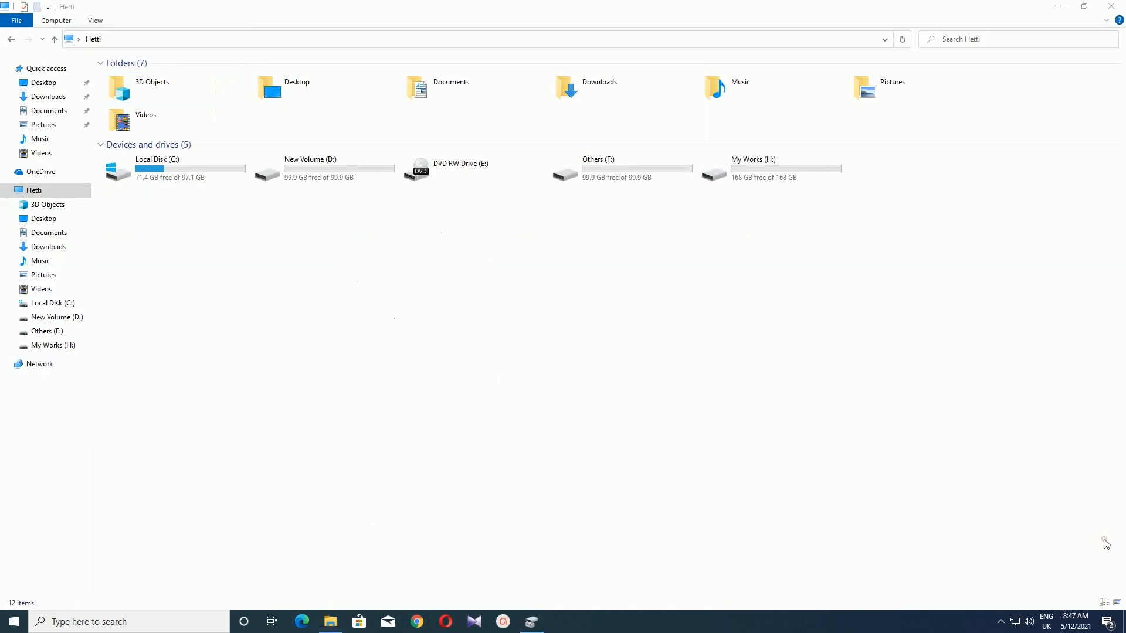
right_click(547, 317)
click(580, 362)
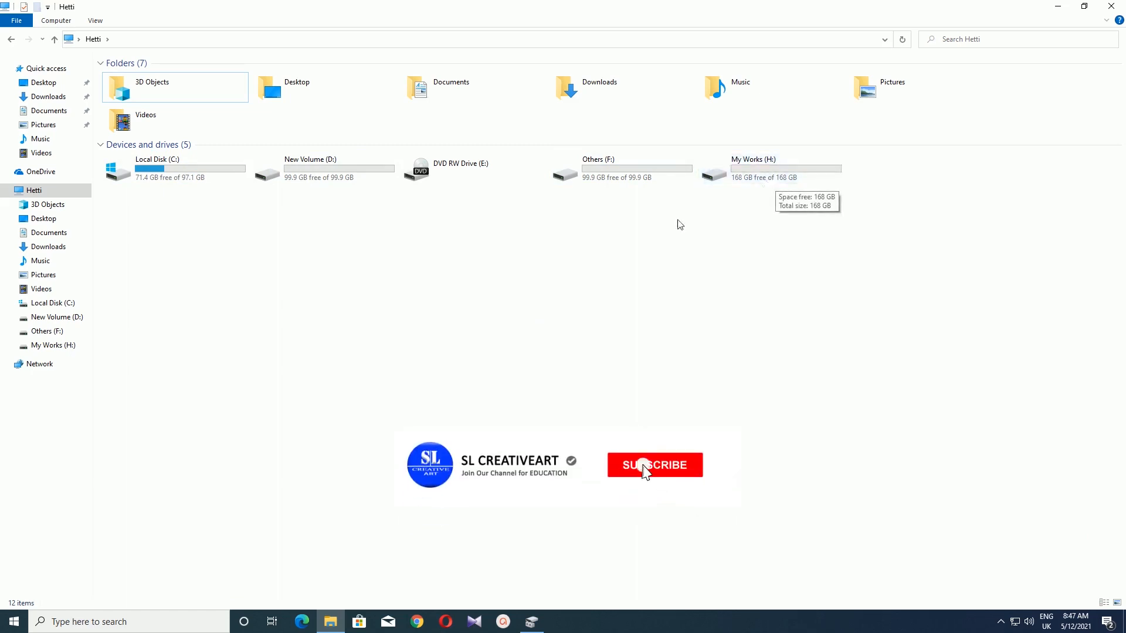
- Return to Disk Management and examine which actions are available for the 498 MB recovery partition
click(532, 622)
click(408, 236)
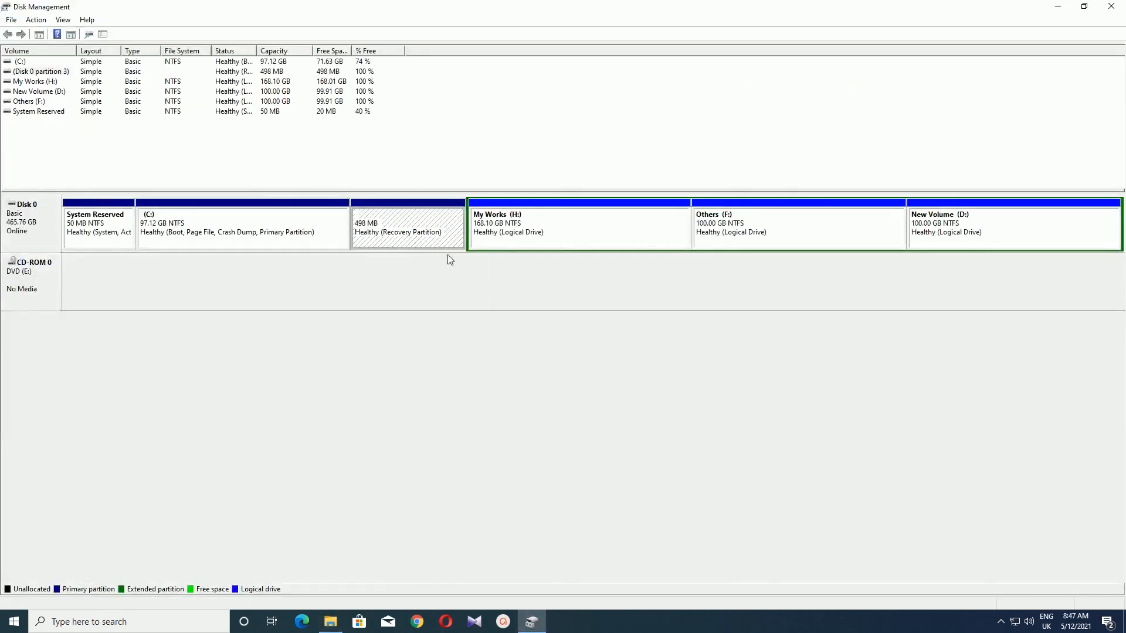
click(518, 406)
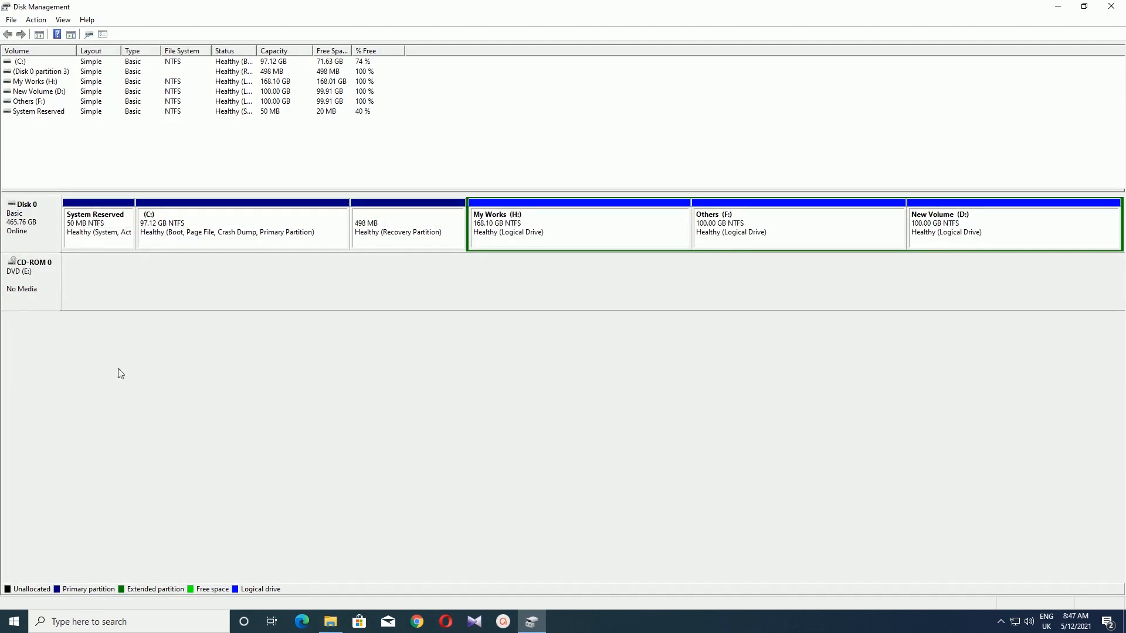
click(428, 222)
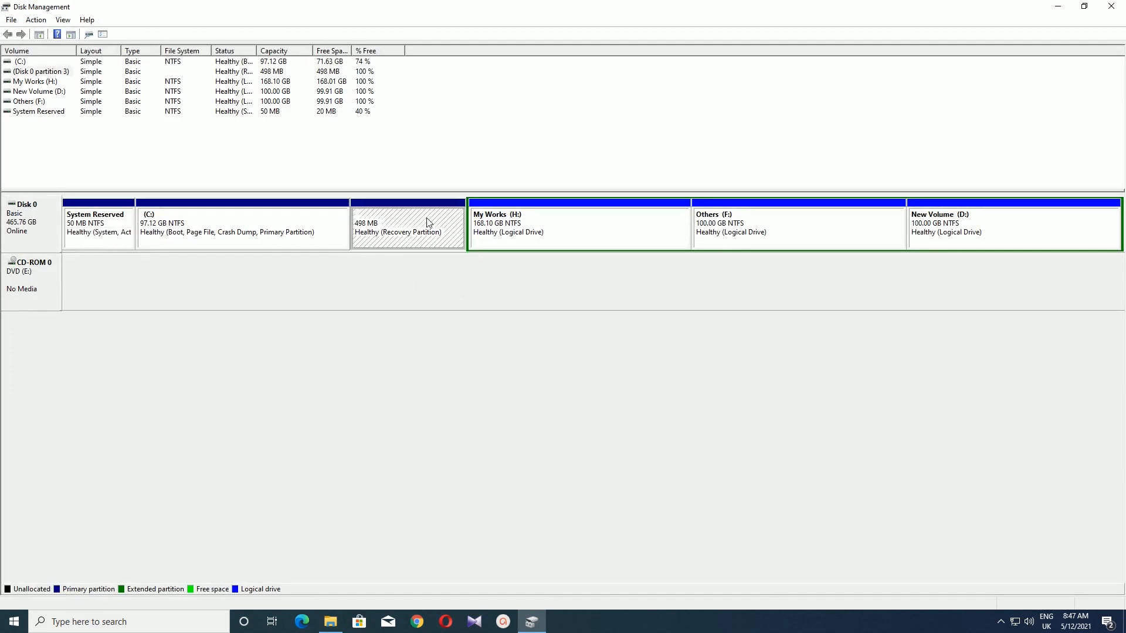
right_click(429, 223)
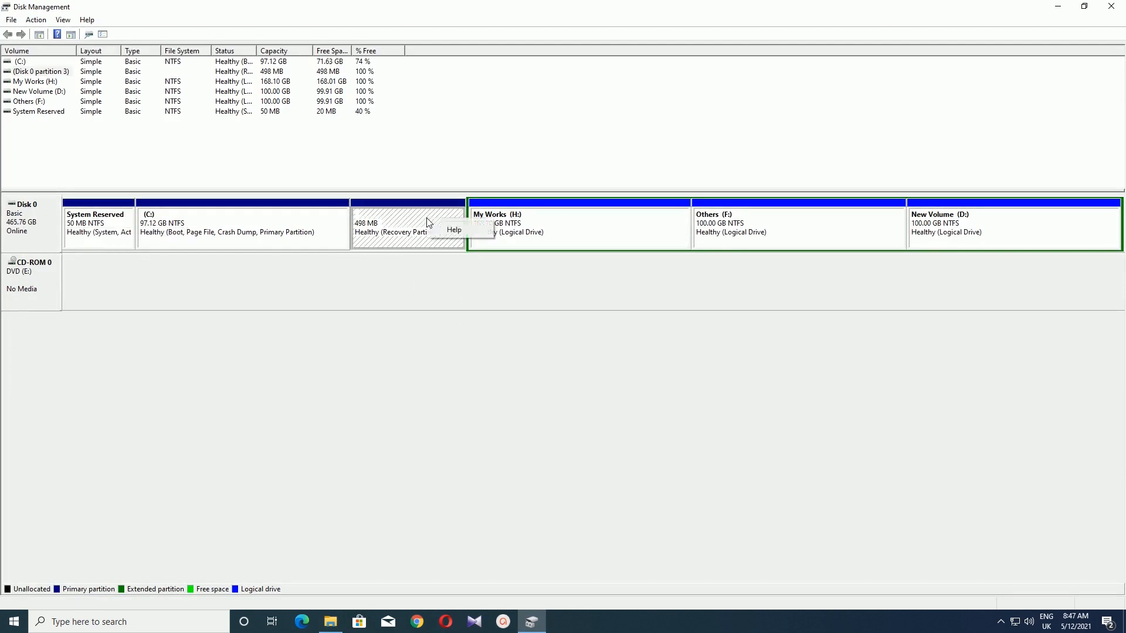
click(427, 335)
click(394, 238)
click(430, 275)
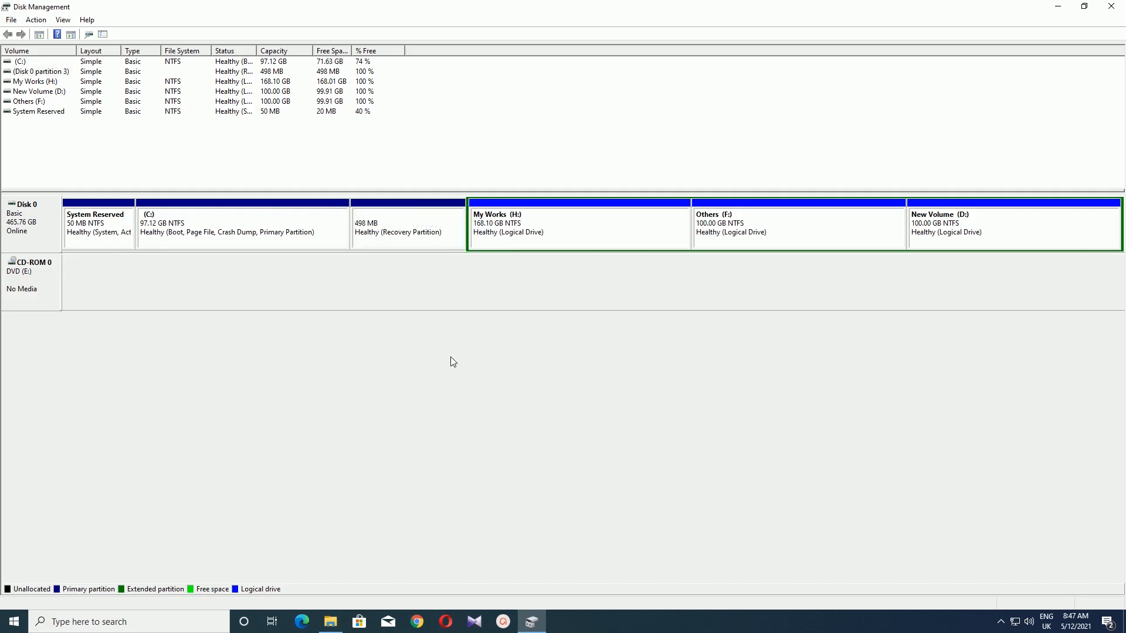